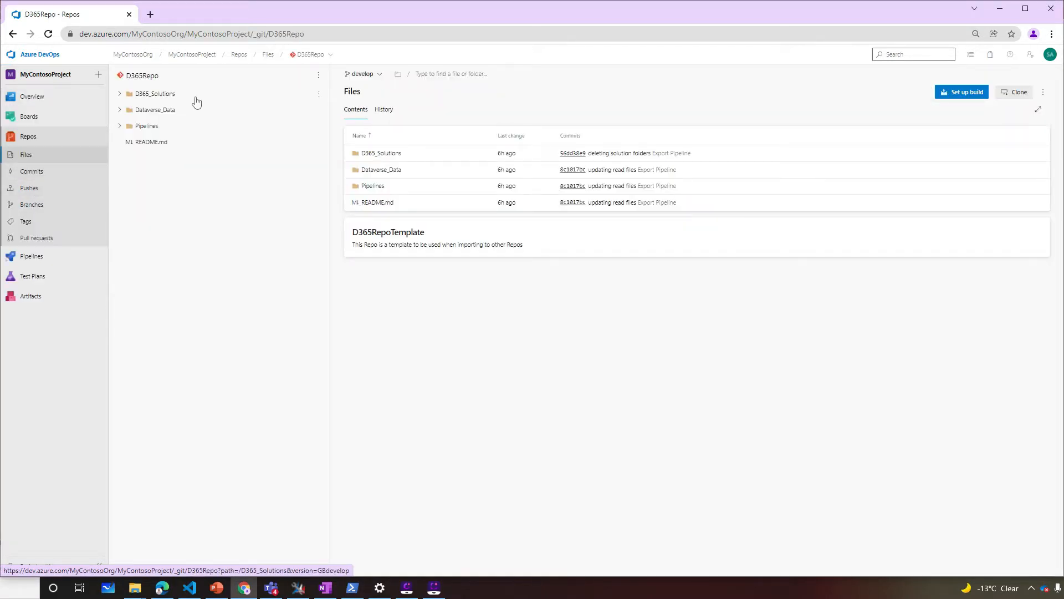
# Expand D365Repo's Dataverse_Data and Pipelines folders to show BuildPipeline.yml and ReleasePipeline.yml
pyautogui.click(119, 111)
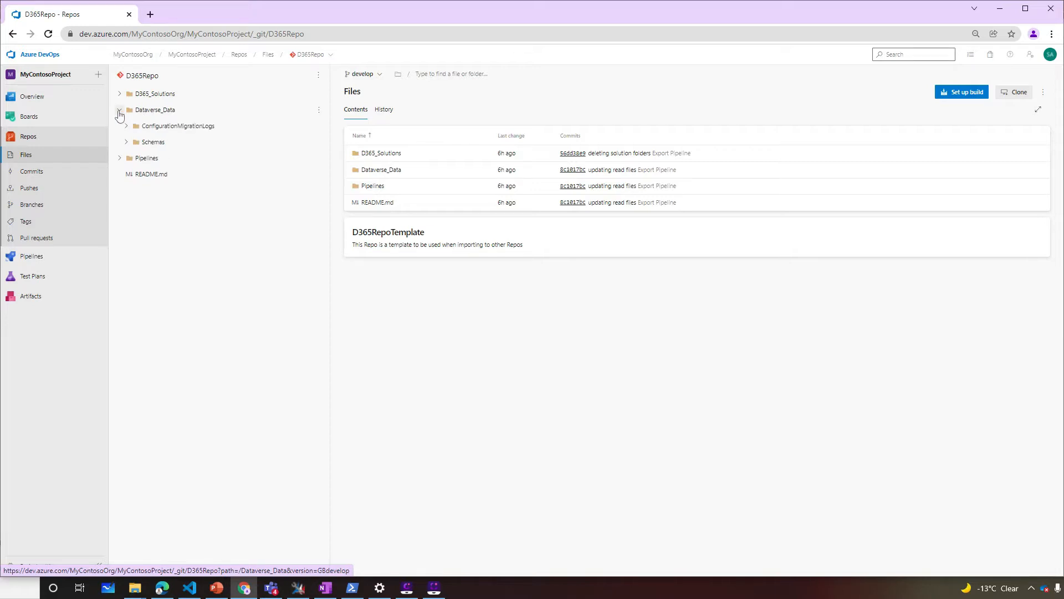
pyautogui.click(119, 159)
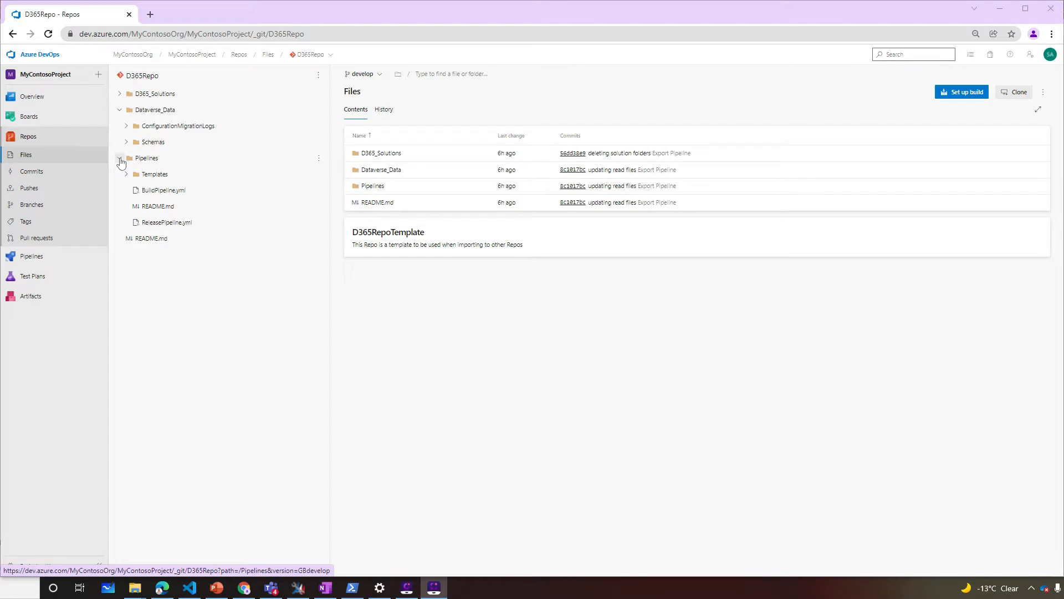
pyautogui.click(29, 257)
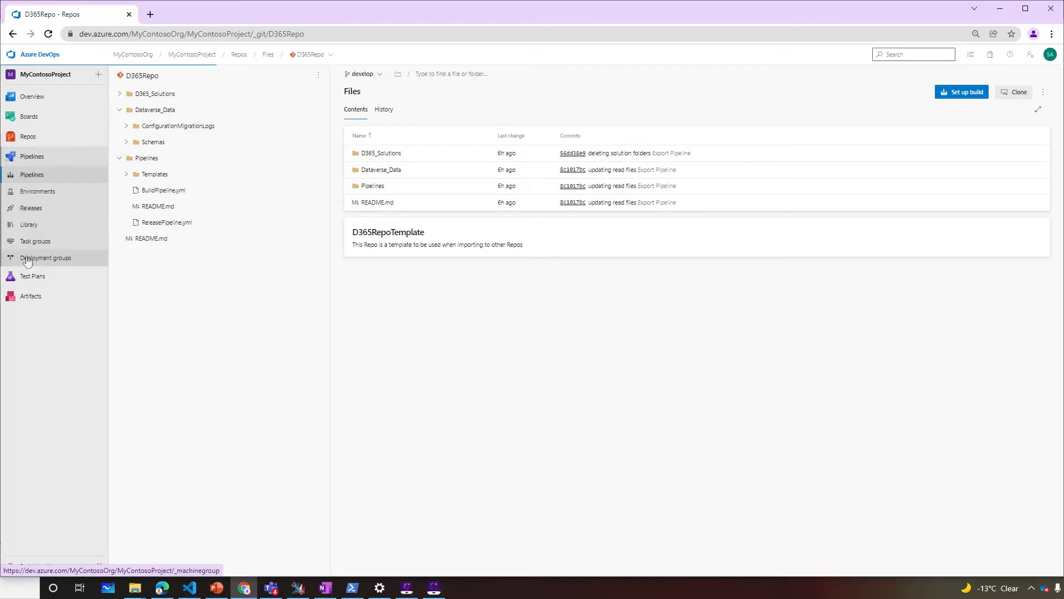
# Create a D365Repo pipeline from the existing /Pipelines/BuildPipeline.yml and save it without running
pyautogui.click(578, 378)
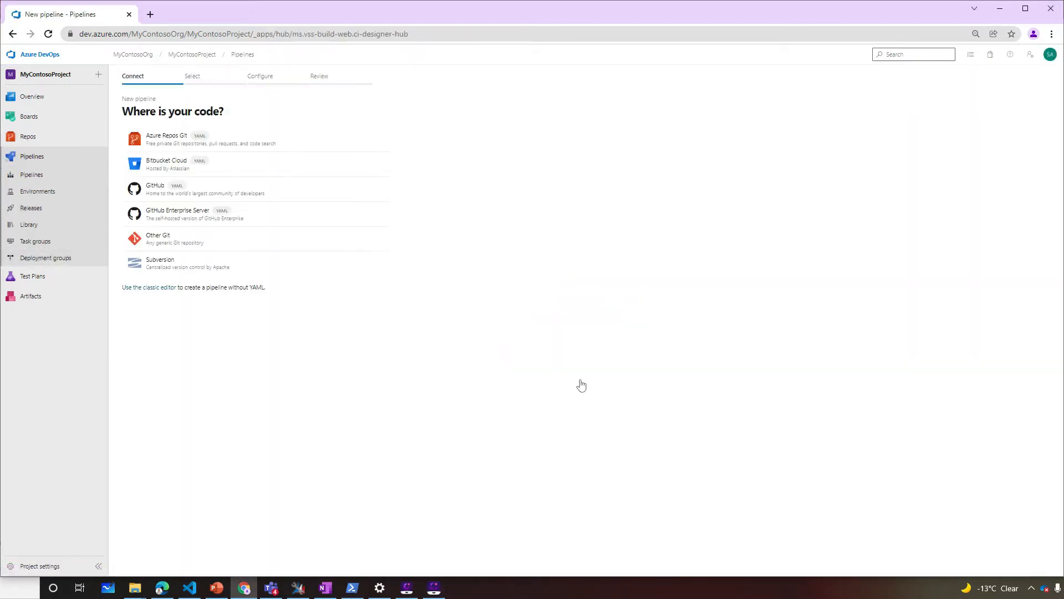
pyautogui.click(133, 143)
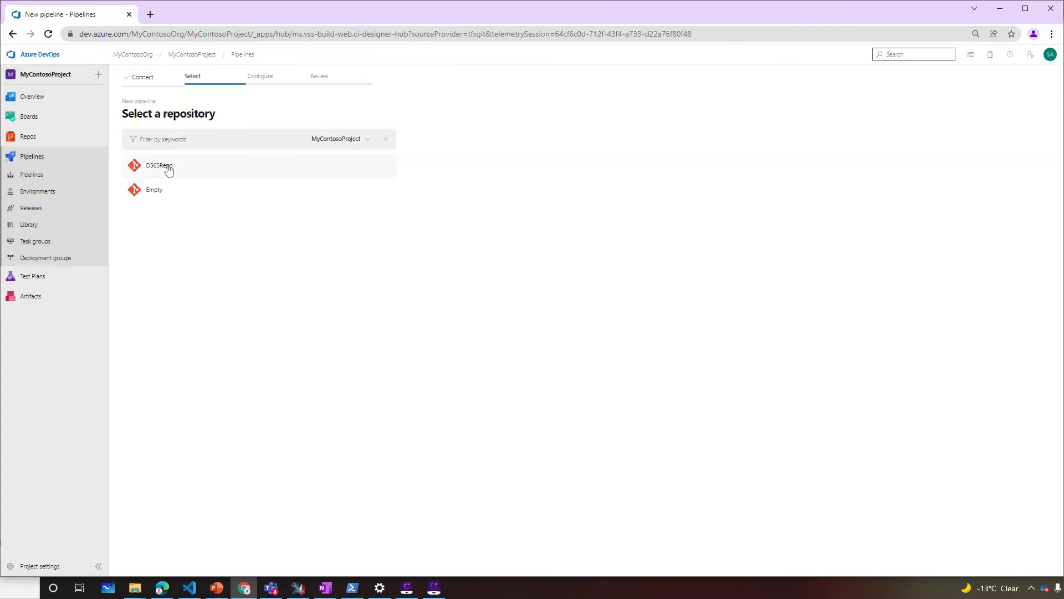
pyautogui.click(167, 166)
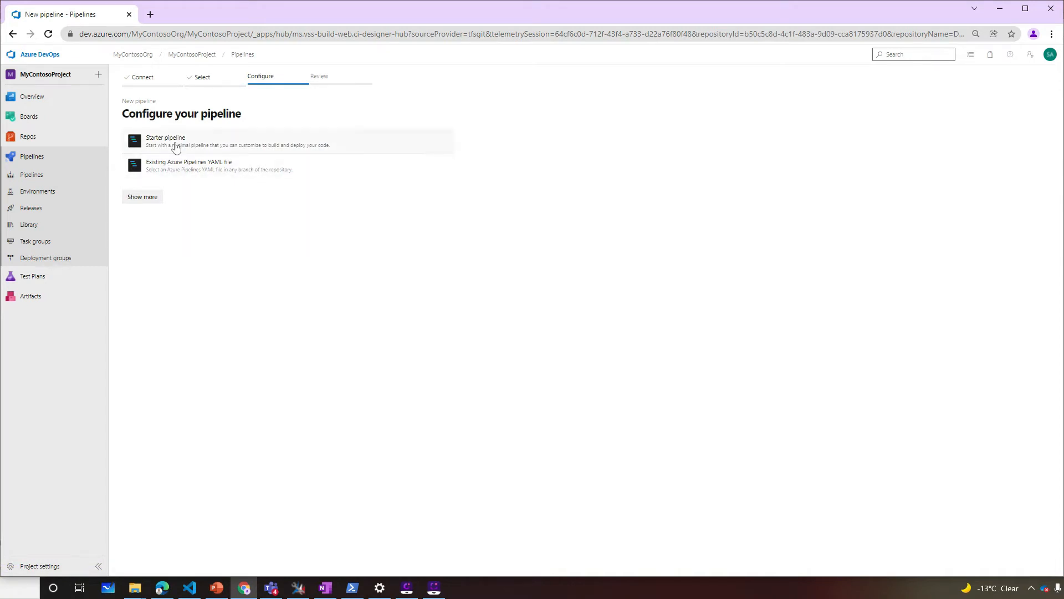
pyautogui.click(182, 163)
pyautogui.click(1042, 134)
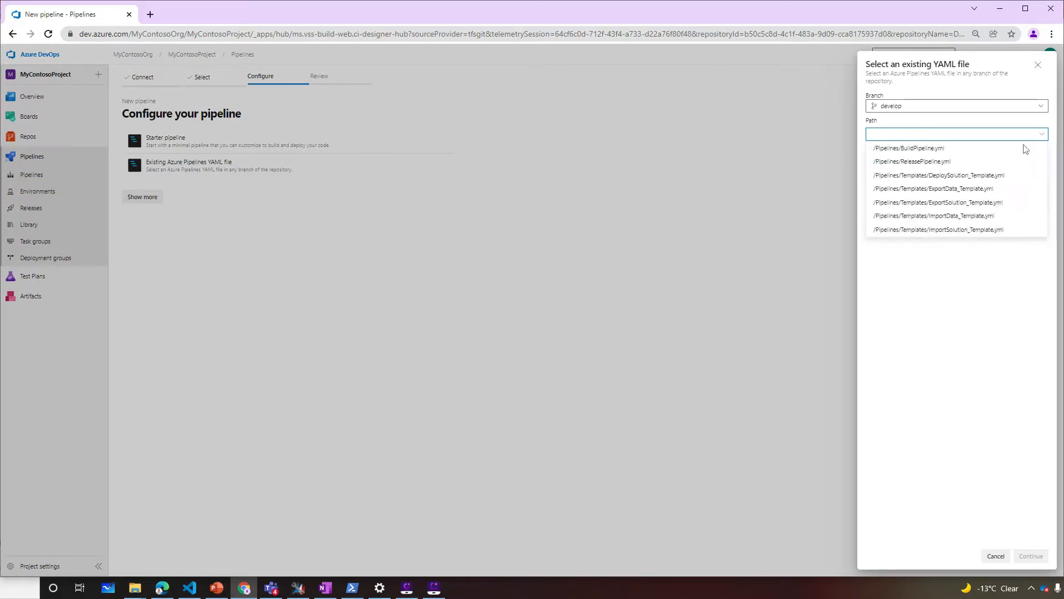
pyautogui.click(1007, 149)
pyautogui.click(1031, 556)
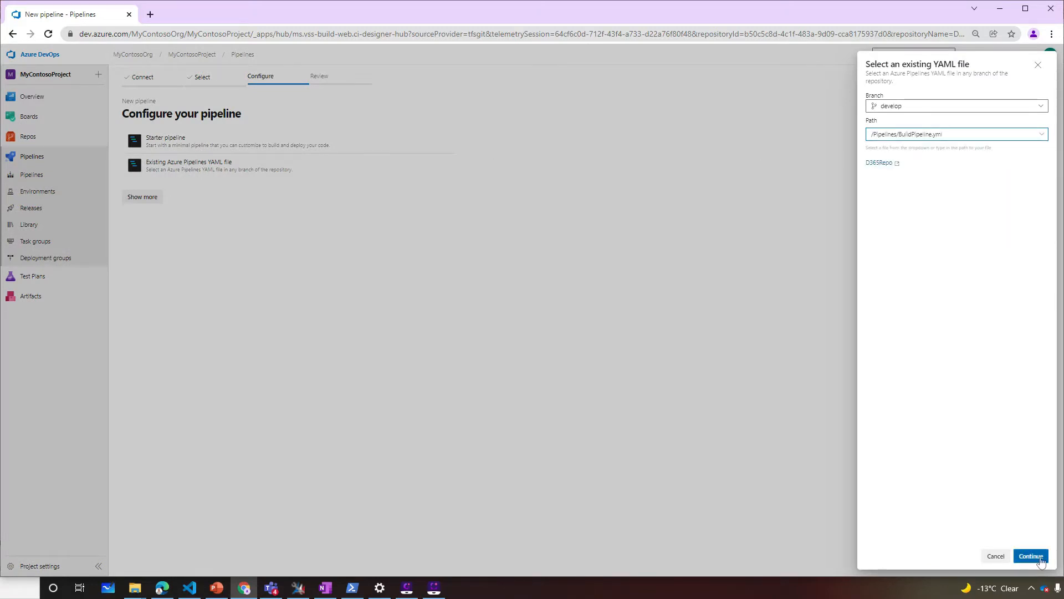
pyautogui.click(1042, 114)
pyautogui.click(996, 134)
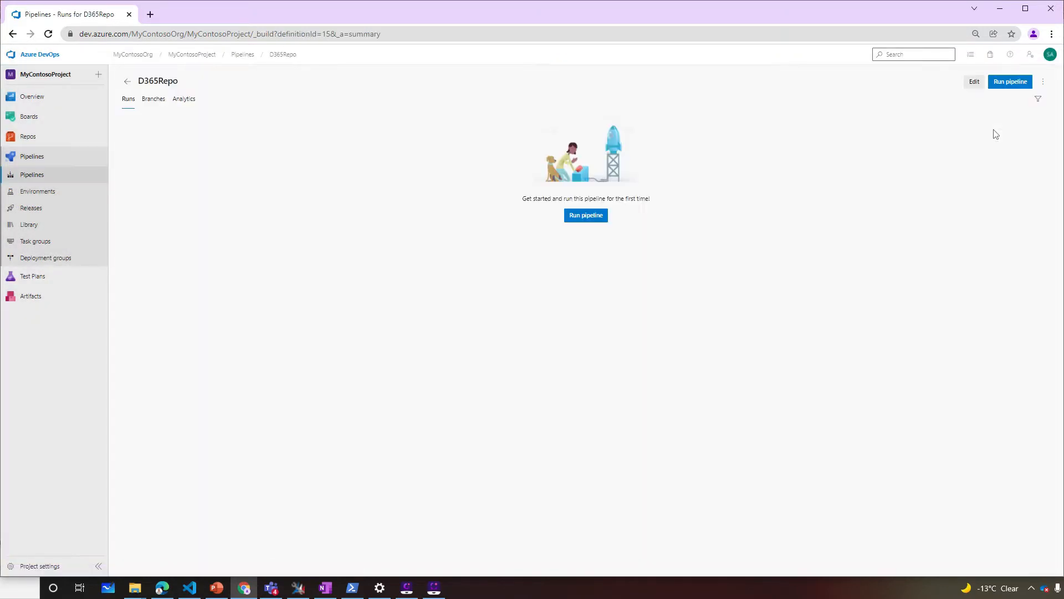
# Retitle the new pipeline 'BuildPipeline', save it, and open BuildPipeline from the Pipelines list
pyautogui.click(964, 85)
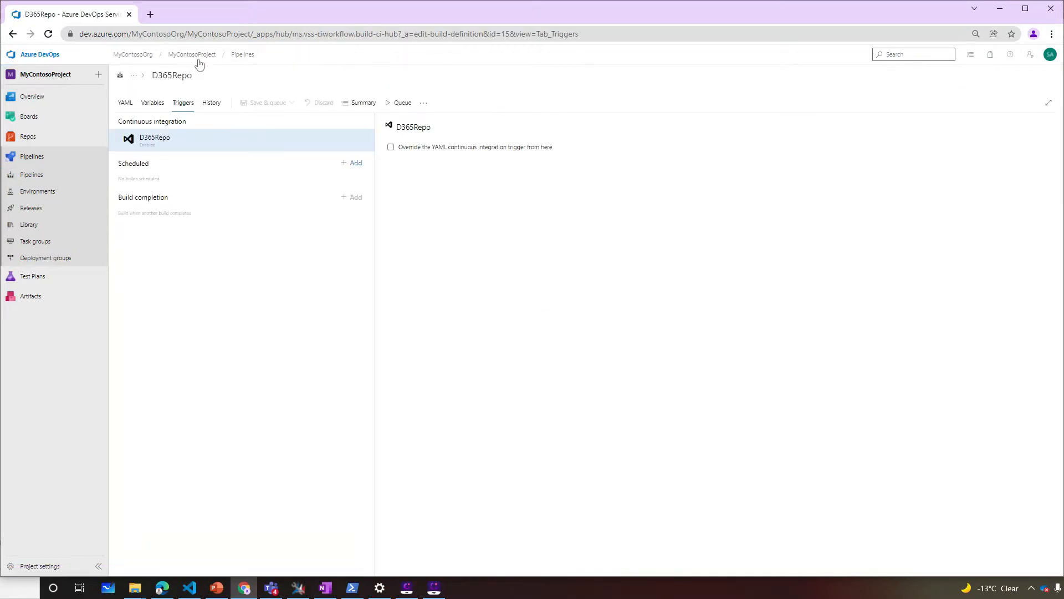
pyautogui.click(169, 75)
pyautogui.write('BuildPipeline')
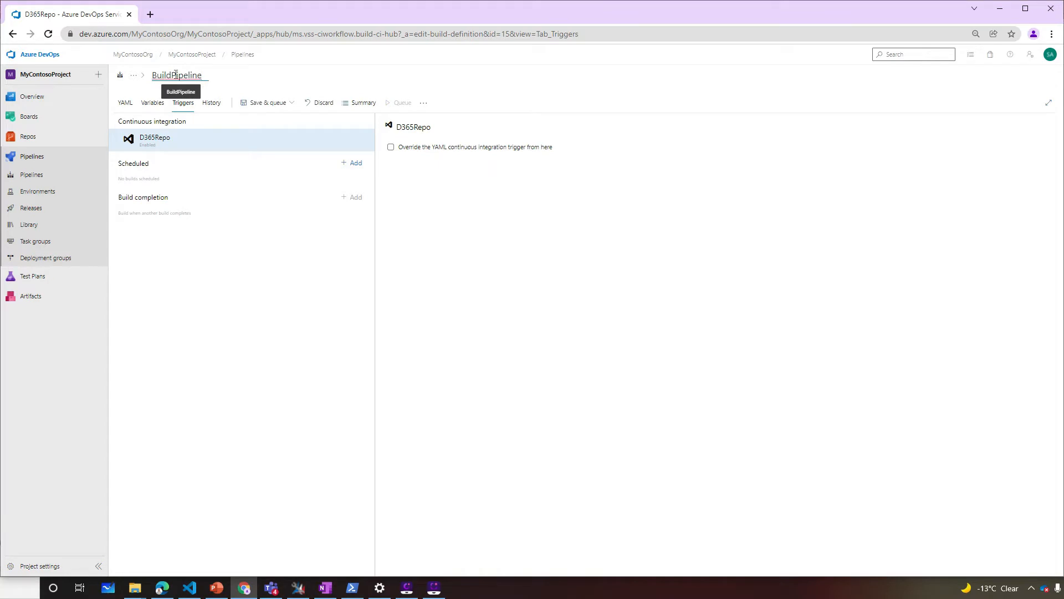
pyautogui.click(268, 103)
pyautogui.click(268, 133)
pyautogui.click(568, 343)
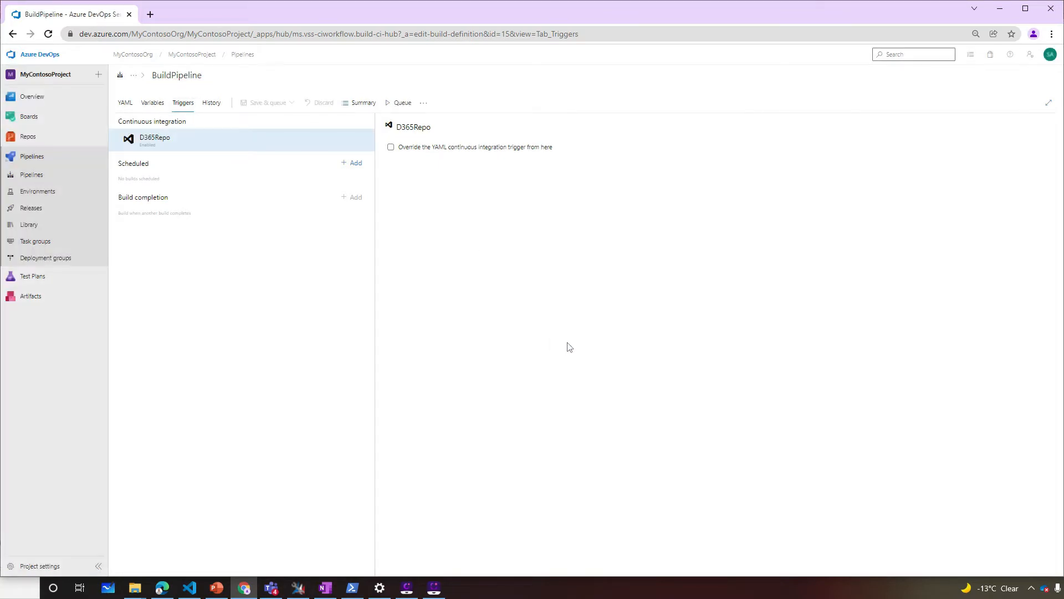
pyautogui.click(242, 54)
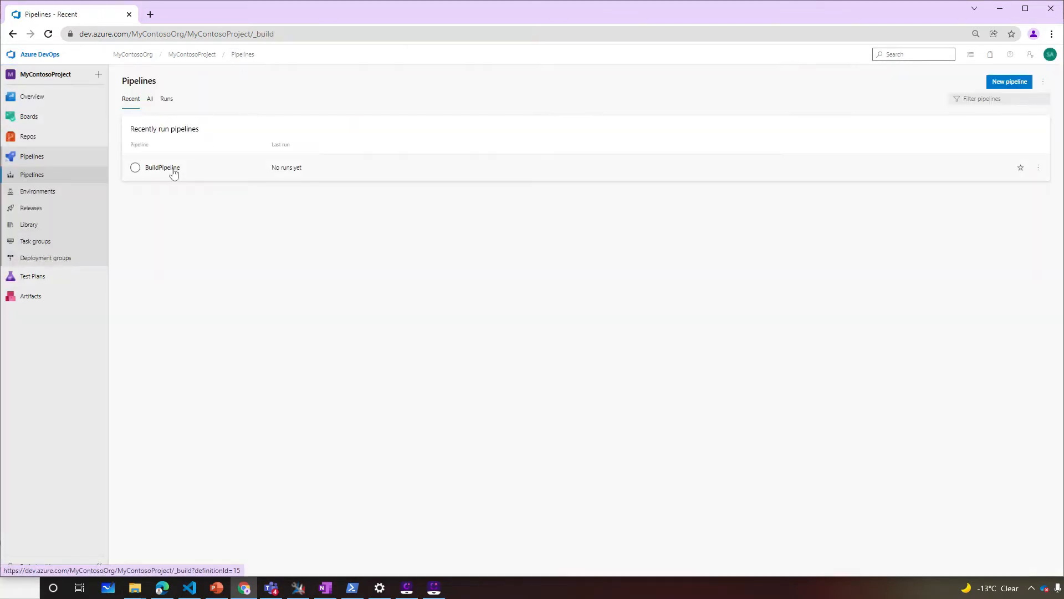
pyautogui.click(172, 171)
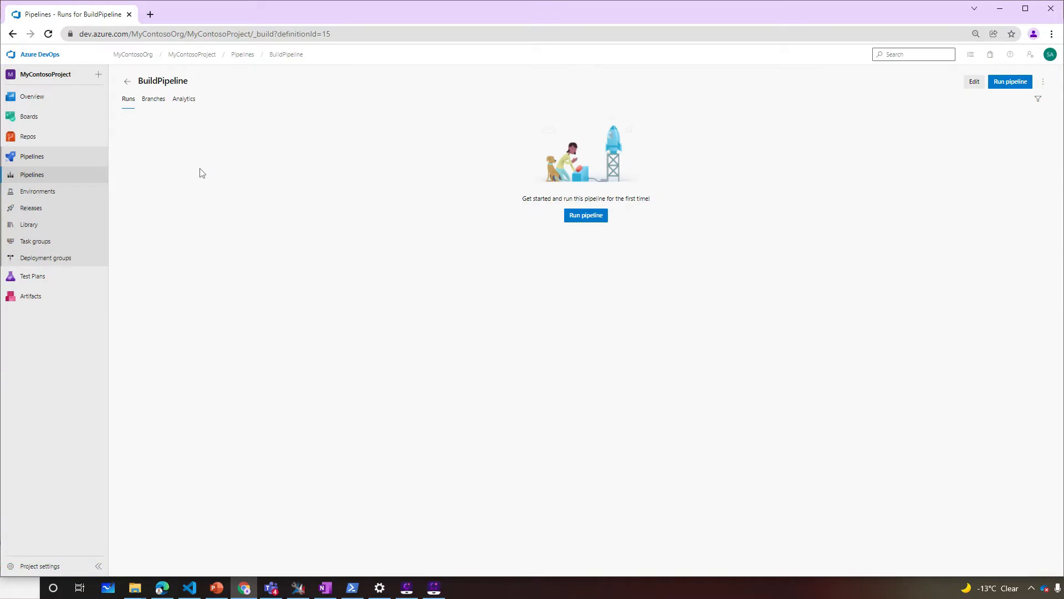
# Run BuildPipeline with solution export enabled and only '- Core' left in the solutions list
pyautogui.click(1011, 82)
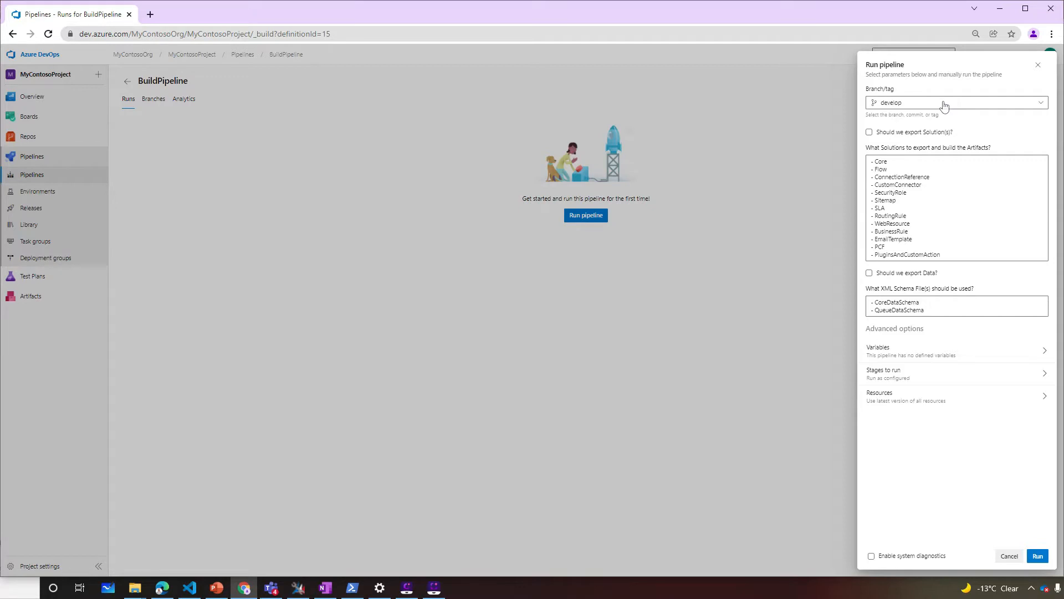
pyautogui.click(880, 139)
pyautogui.click(921, 202)
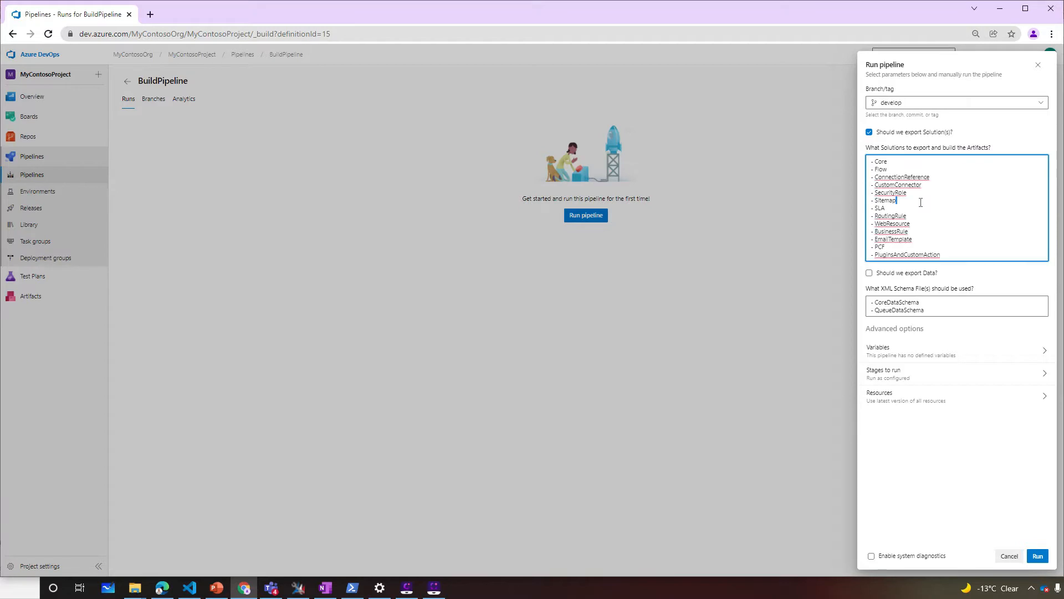
pyautogui.hotkey('ctrl', 'a')
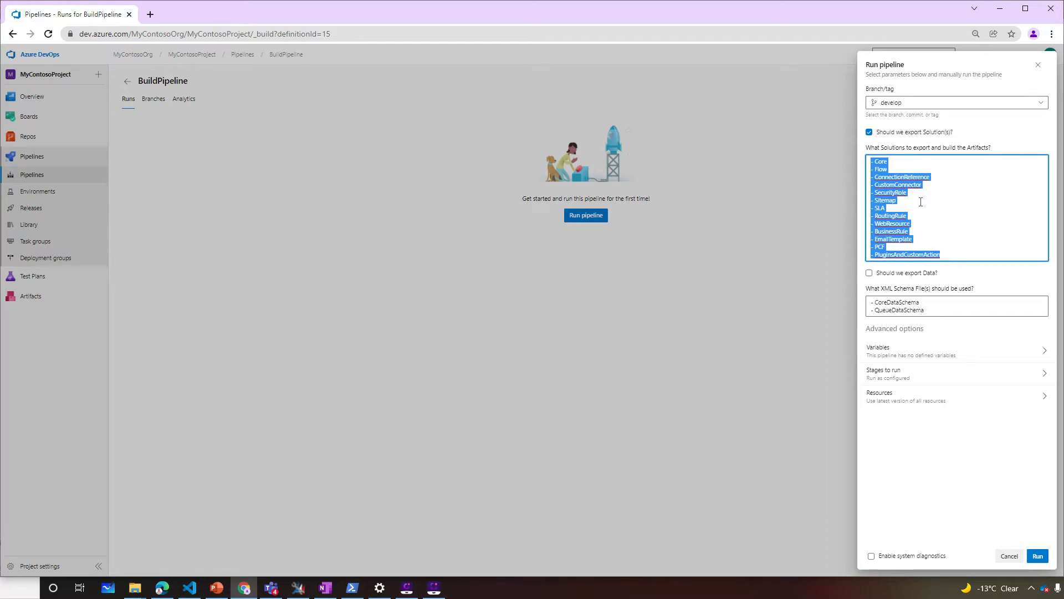
pyautogui.moveTo(961, 249); pyautogui.dragTo(868, 169)
pyautogui.press('BackSpace')
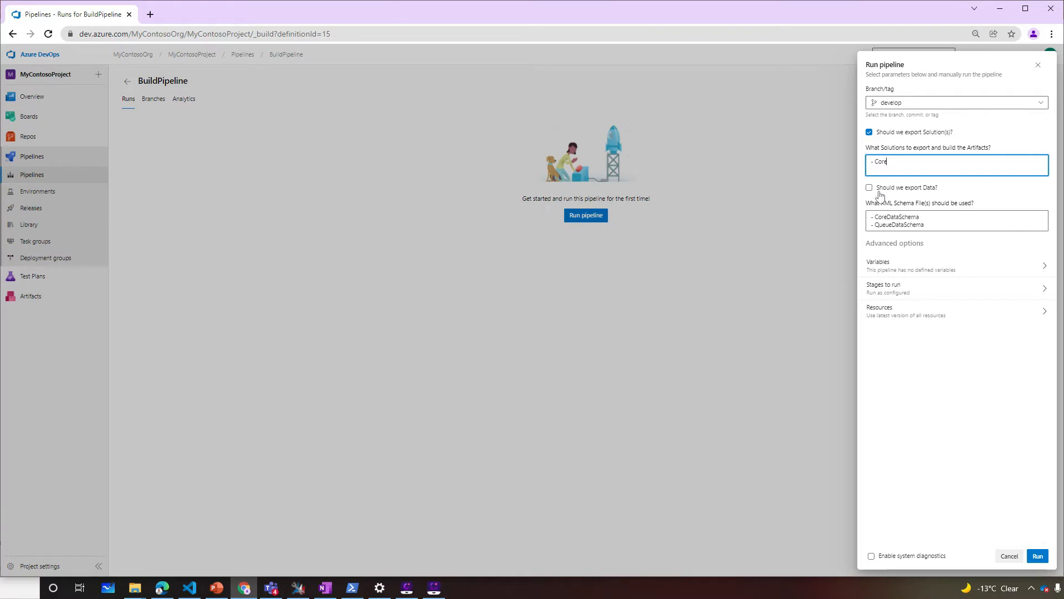
pyautogui.click(1043, 557)
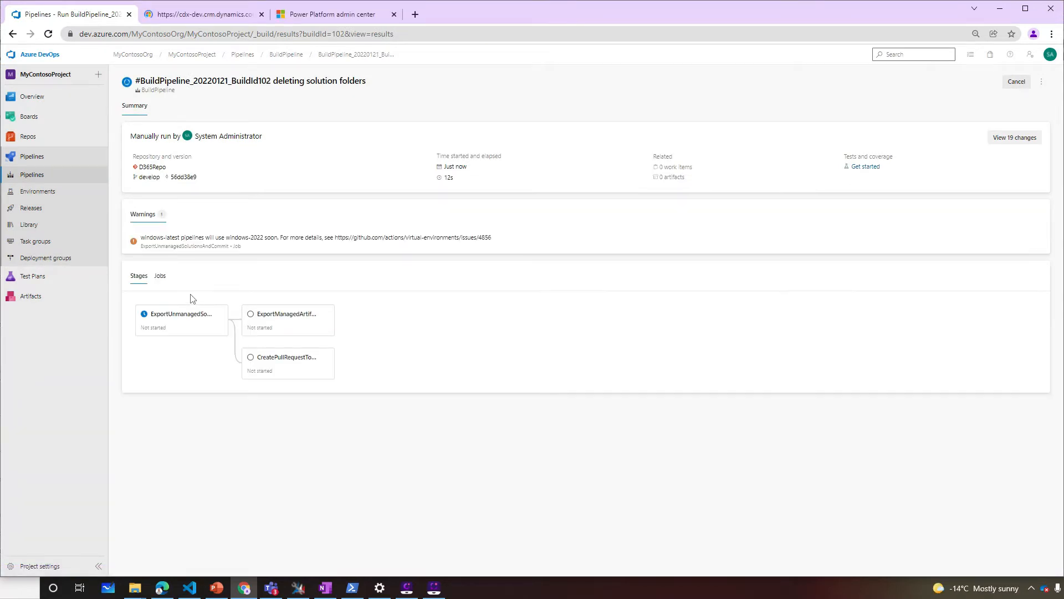
# Open the ExportUnmanagedSolutions log for the failed Checkout Newly Created Export Branch step
pyautogui.click(186, 318)
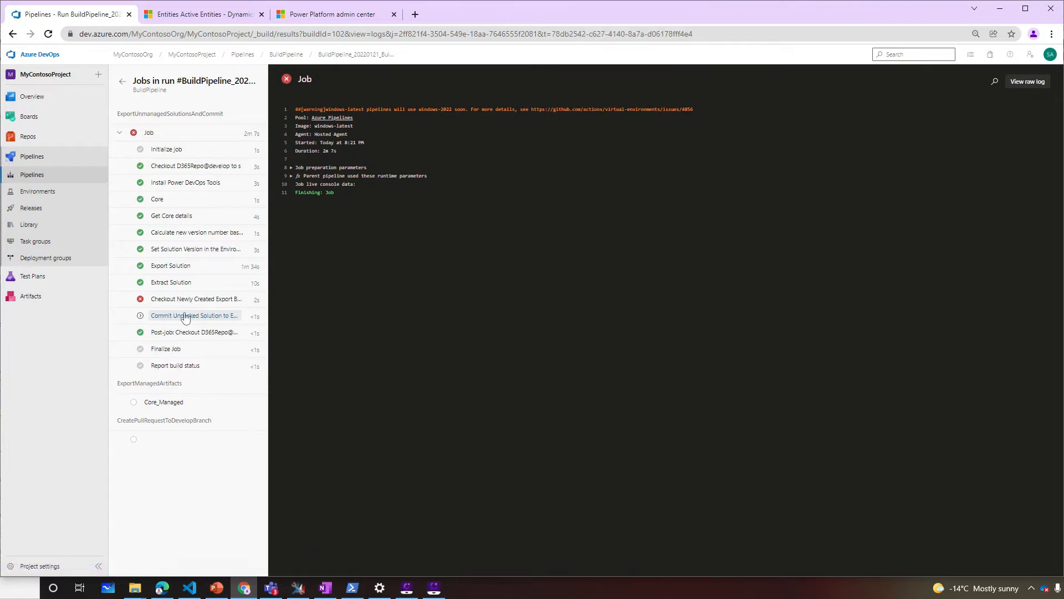
pyautogui.click(192, 303)
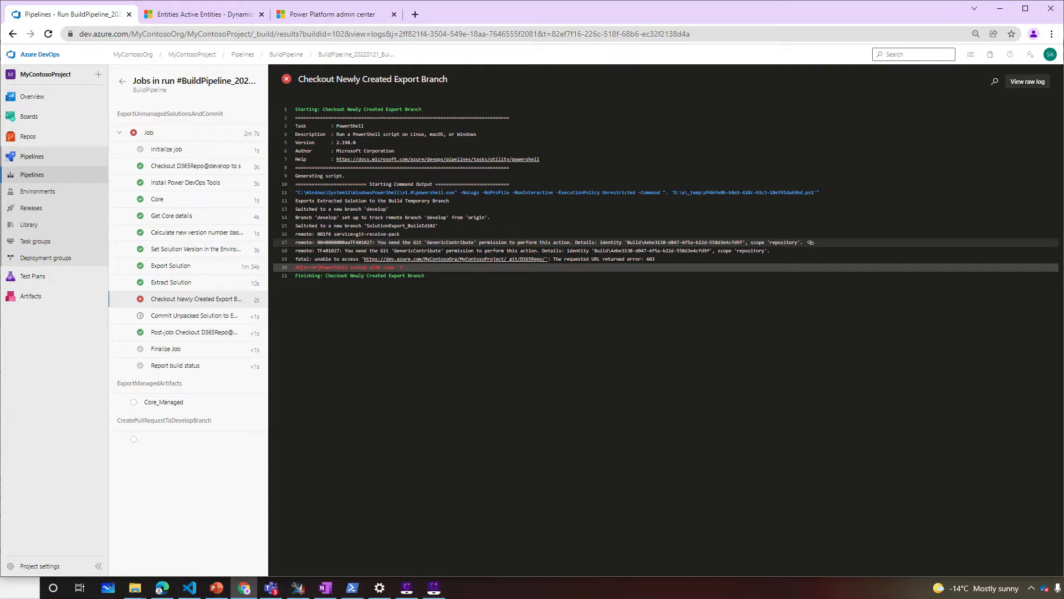
# Open D365Repo's security settings and select the project Build Service user
pyautogui.click(25, 565)
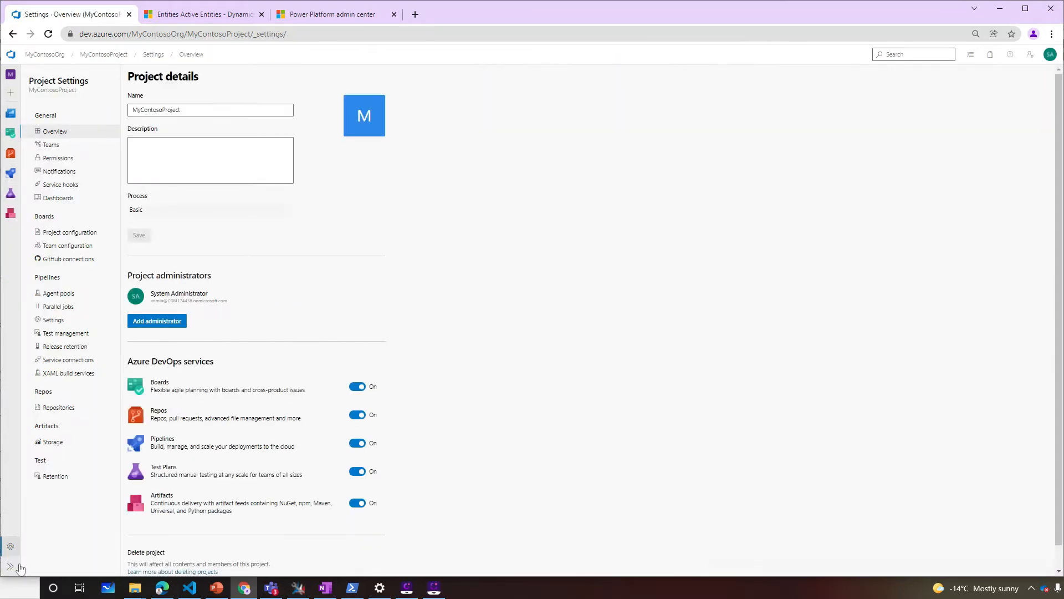
pyautogui.click(69, 409)
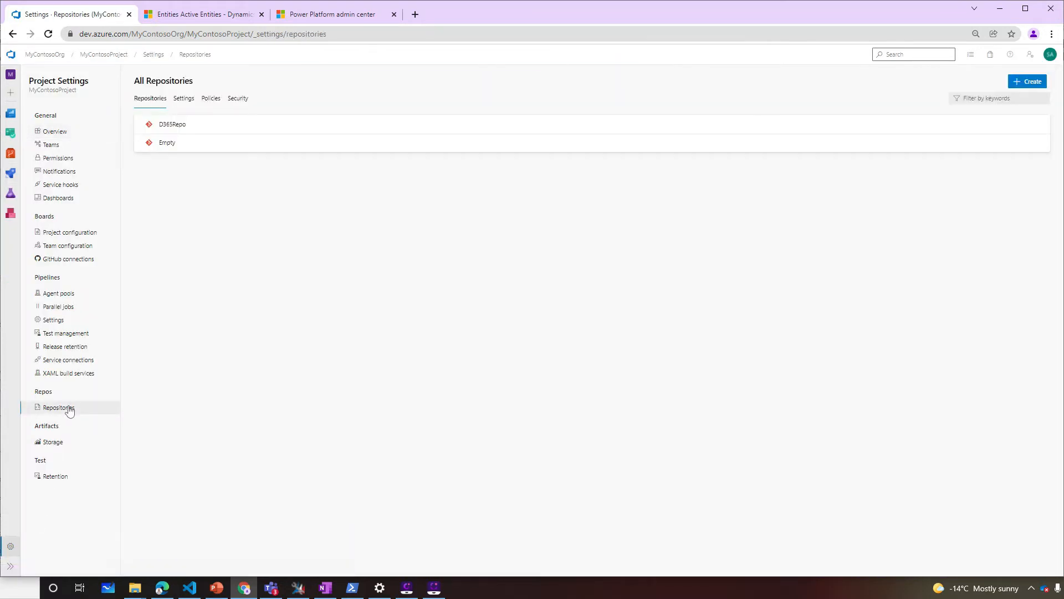
pyautogui.click(183, 127)
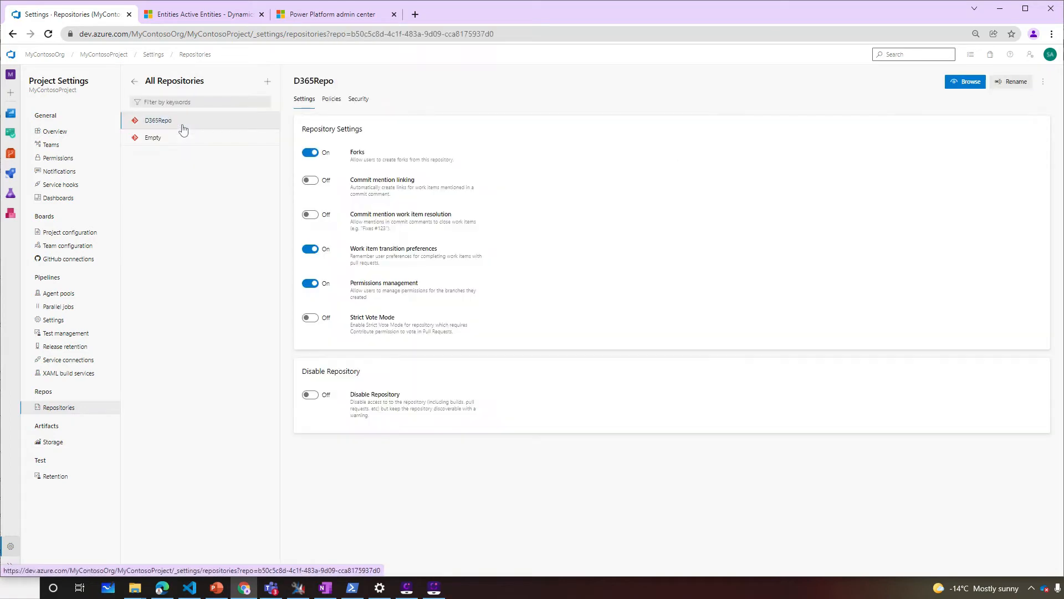
pyautogui.click(358, 99)
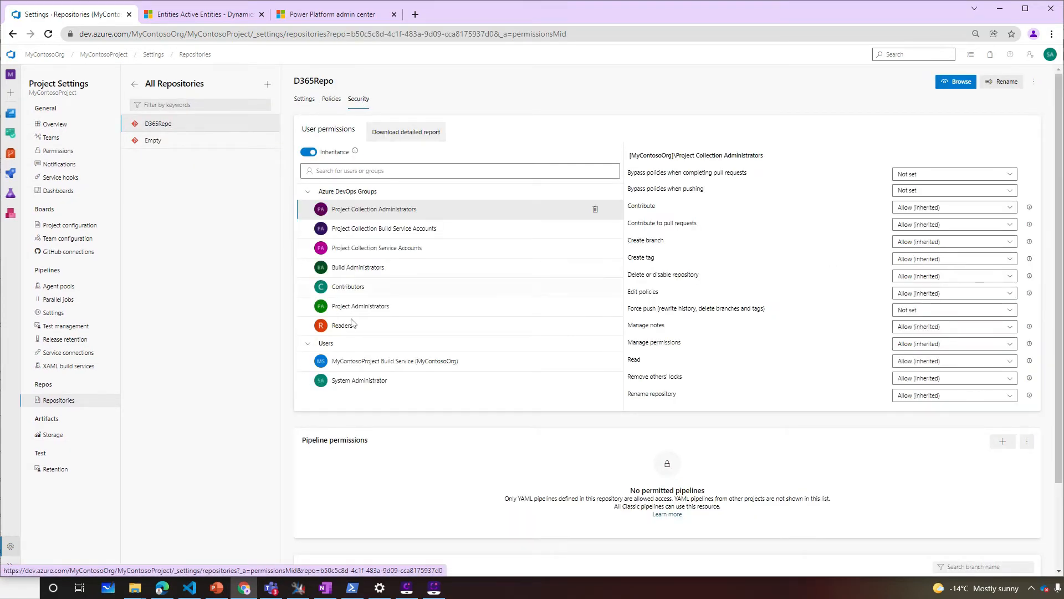
pyautogui.click(396, 363)
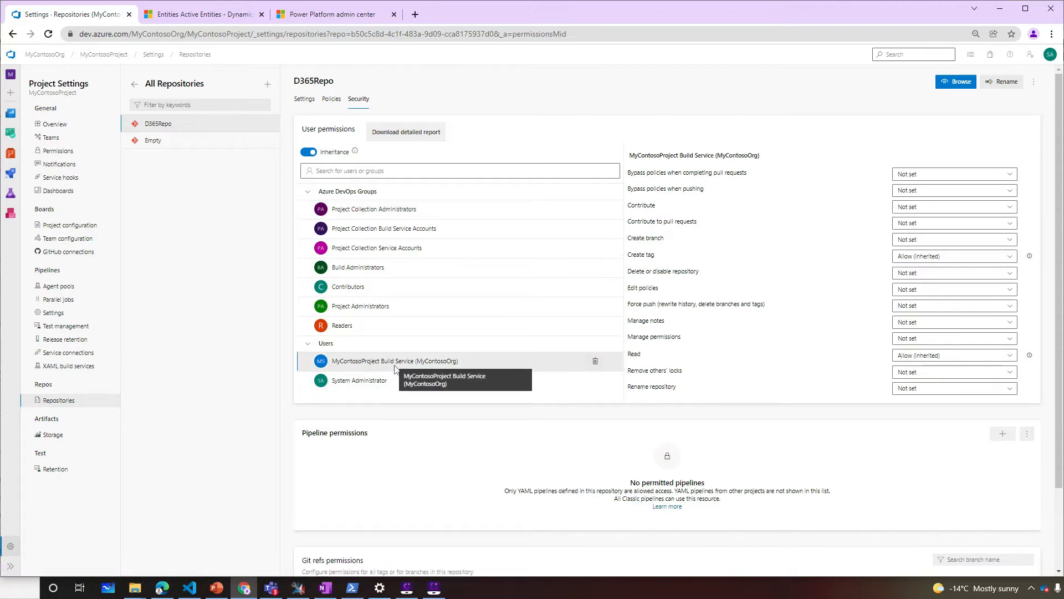
# Set Contribute, Contribute to pull requests and Create branch to Allow for the Build Service
pyautogui.click(929, 208)
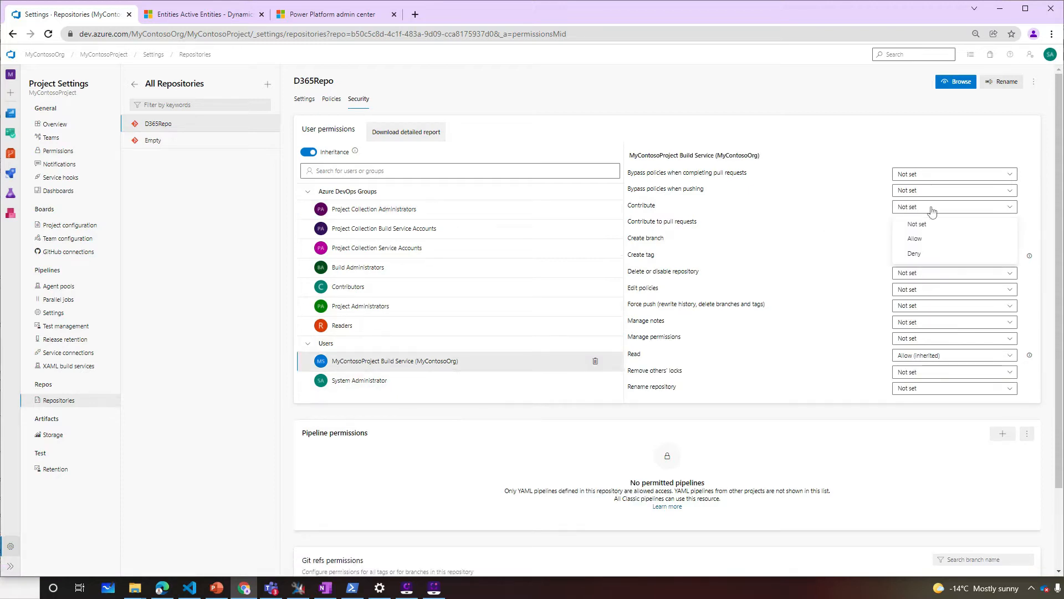
pyautogui.click(921, 240)
pyautogui.click(917, 224)
pyautogui.click(920, 255)
pyautogui.click(920, 240)
pyautogui.click(922, 273)
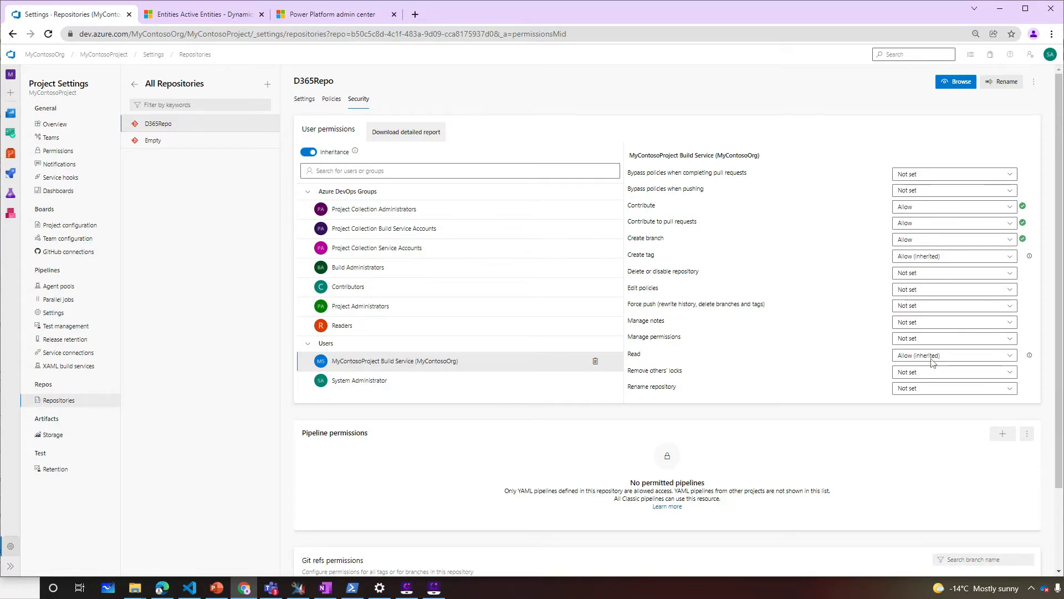
pyautogui.click(31, 175)
# Rerun BuildPipeline with solution export enabled, exporting only the Core solution
pyautogui.click(162, 168)
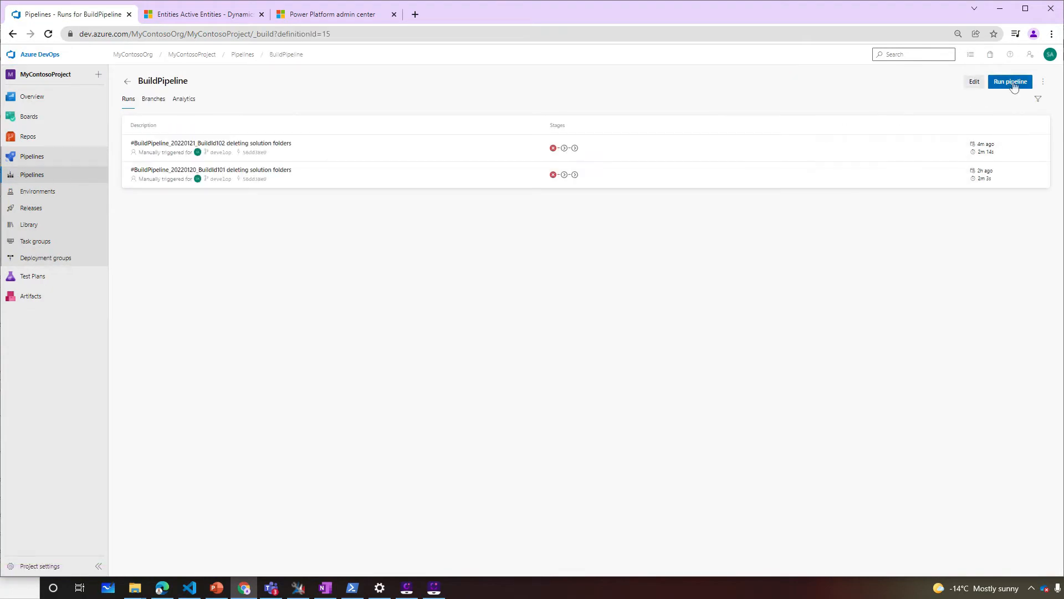
pyautogui.click(1013, 82)
pyautogui.moveTo(942, 254); pyautogui.dragTo(848, 172)
pyautogui.press('BackSpace')
pyautogui.press('BackSpace')
pyautogui.click(870, 132)
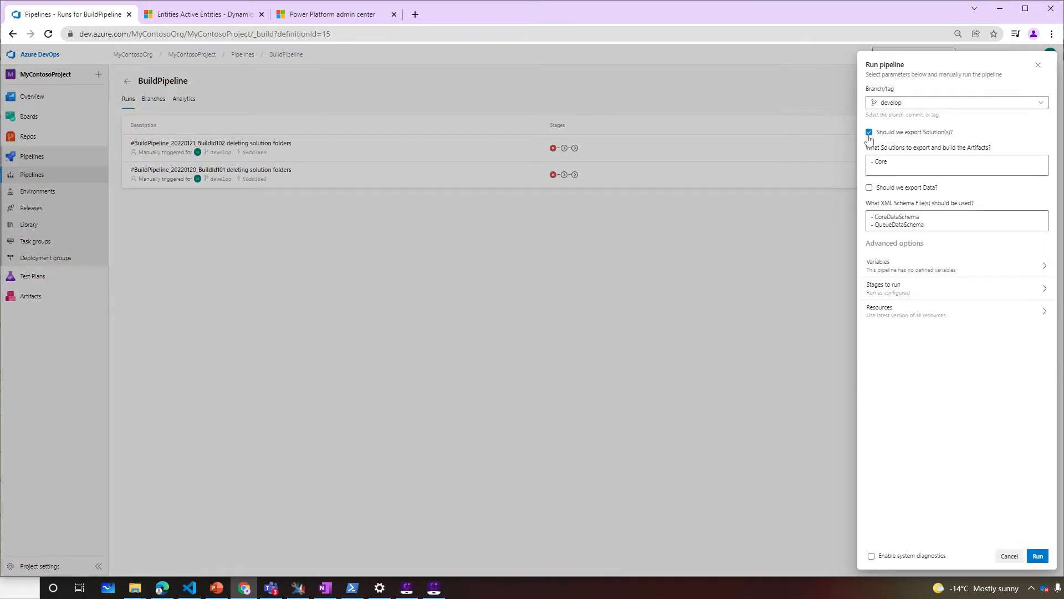
pyautogui.click(1037, 556)
# Review the export, pull request and Core_Managed job steps, then return to the run summary
pyautogui.click(190, 270)
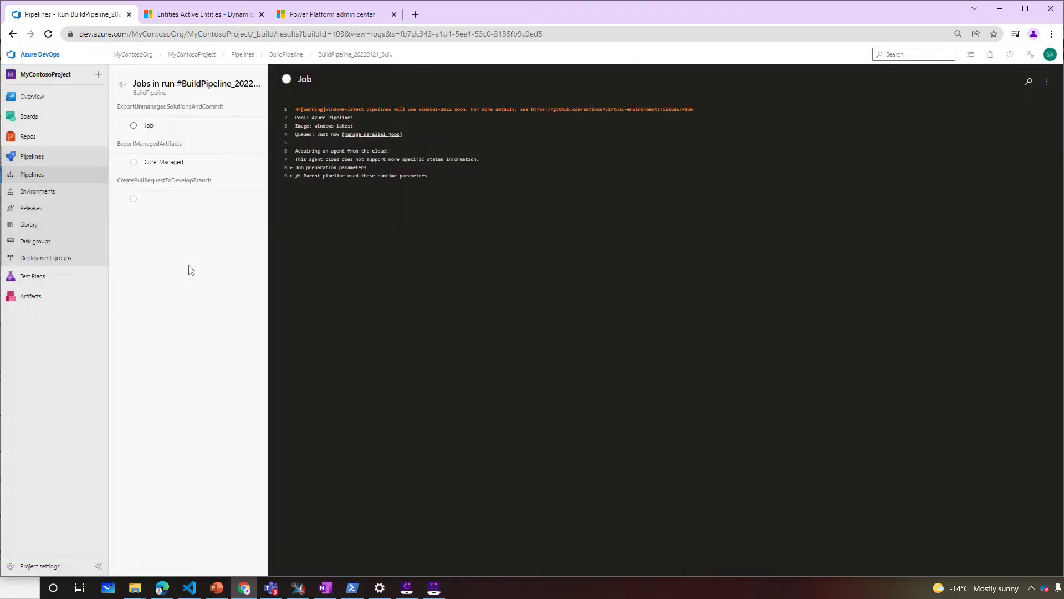
pyautogui.click(120, 128)
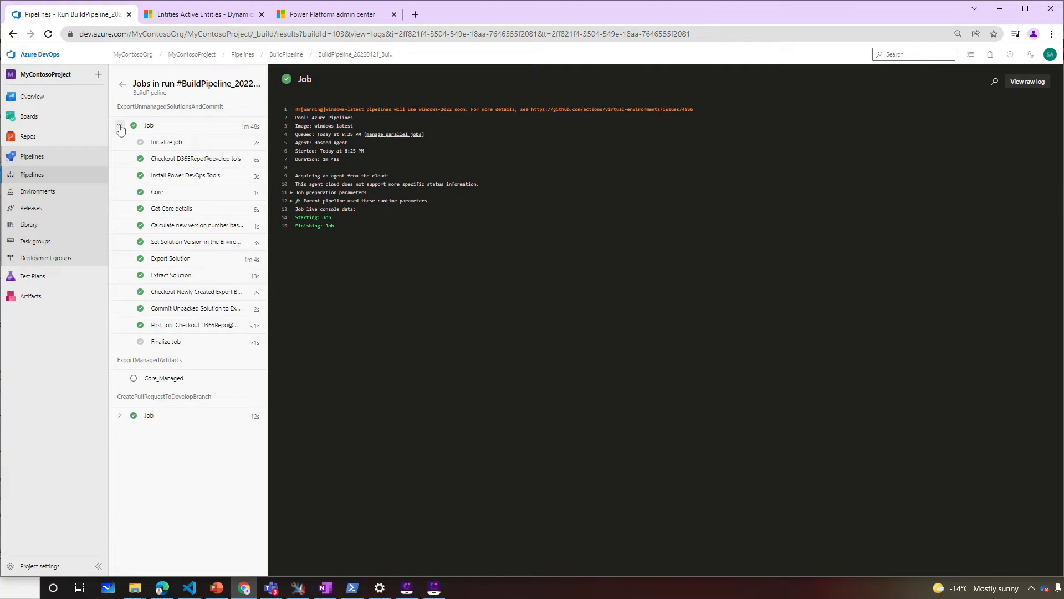
pyautogui.click(119, 416)
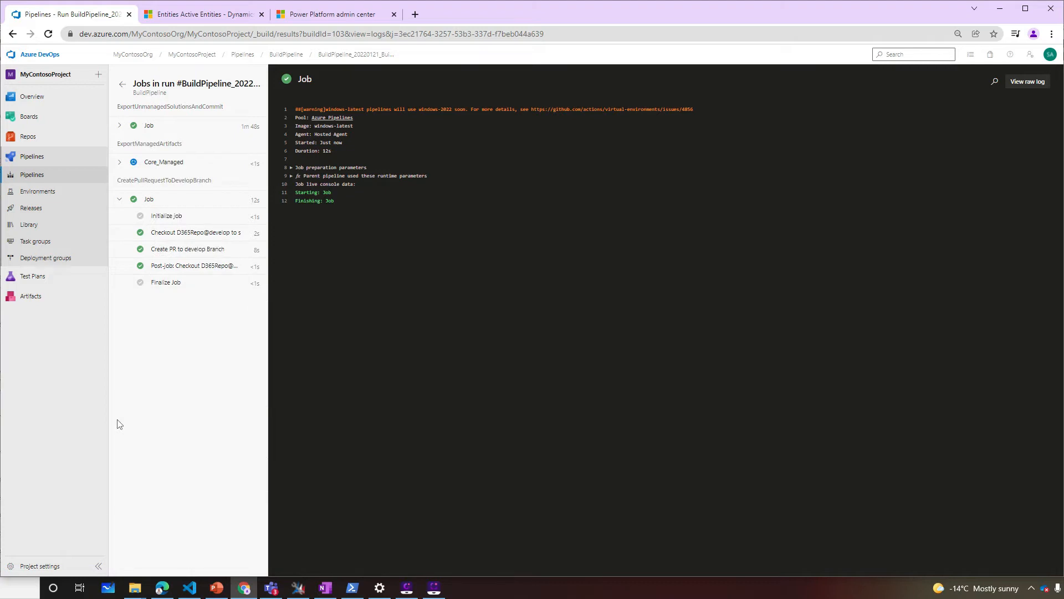
pyautogui.click(119, 163)
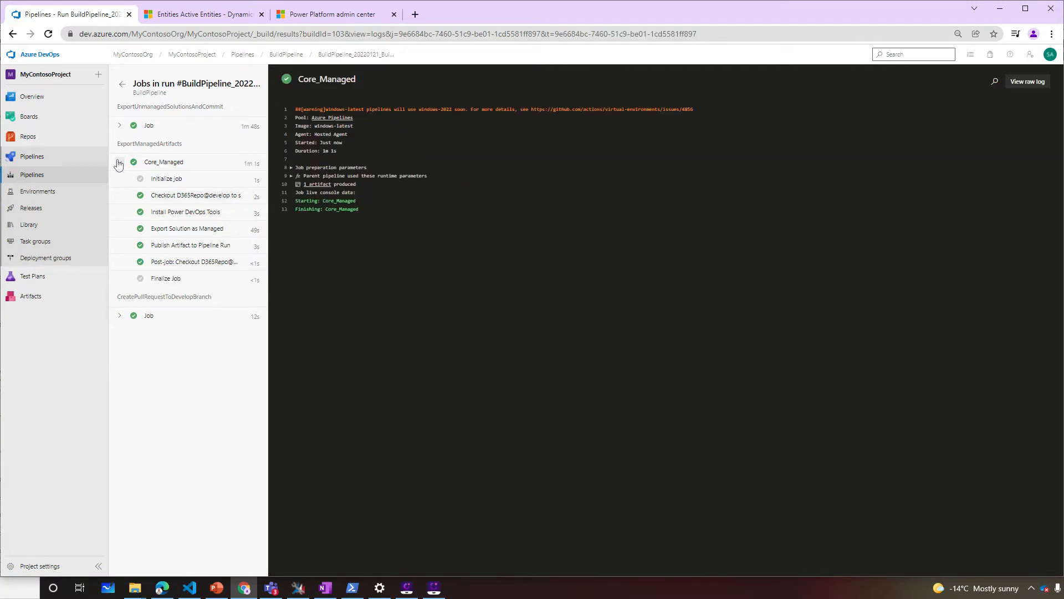
pyautogui.click(123, 85)
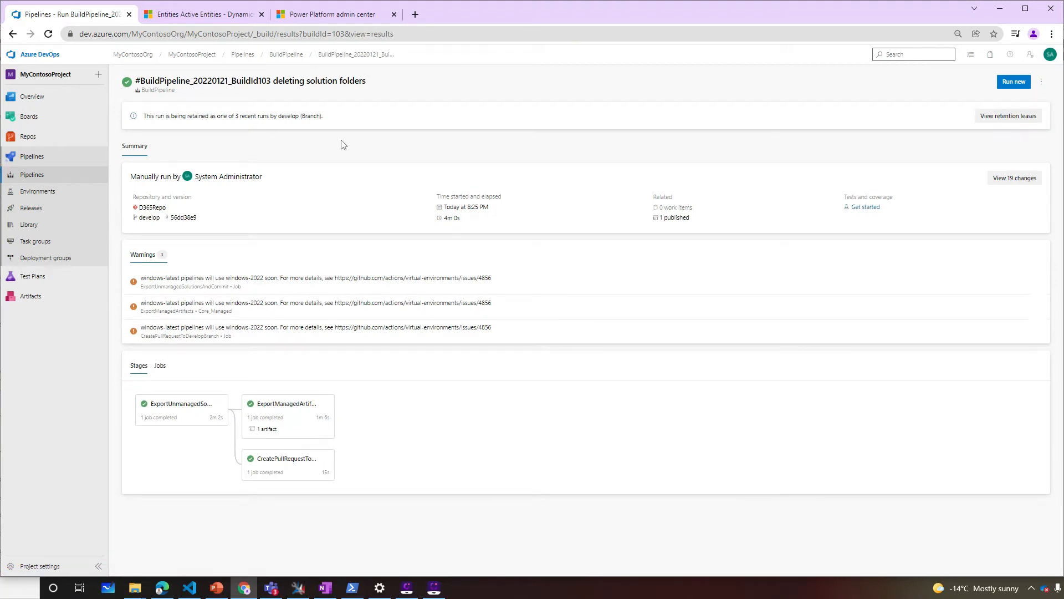
# Check the drop artifact contains Core_managed.zip, then open D365Repo's develop files
pyautogui.click(674, 218)
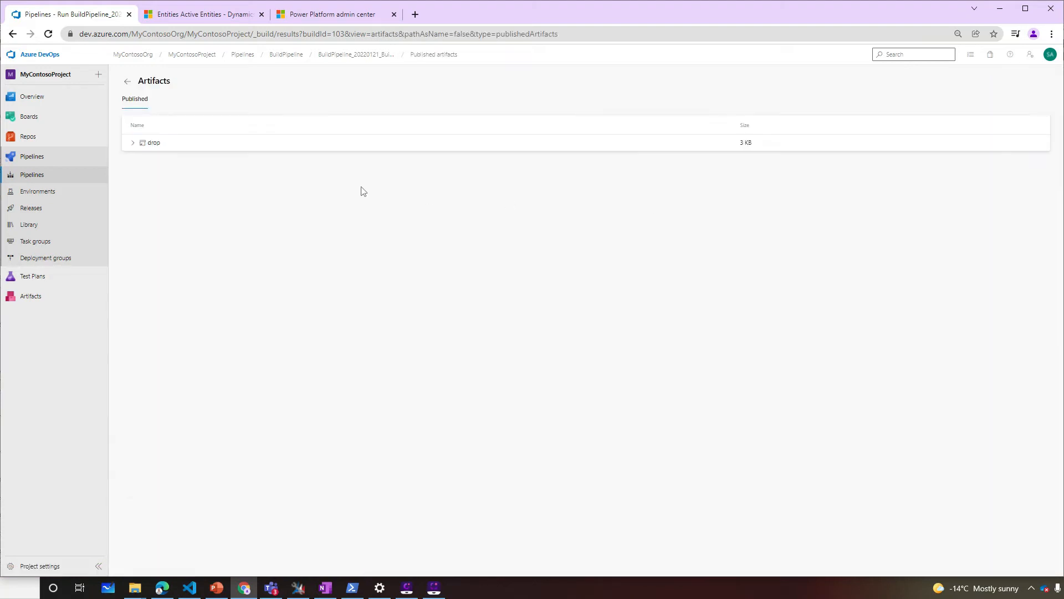
pyautogui.click(133, 144)
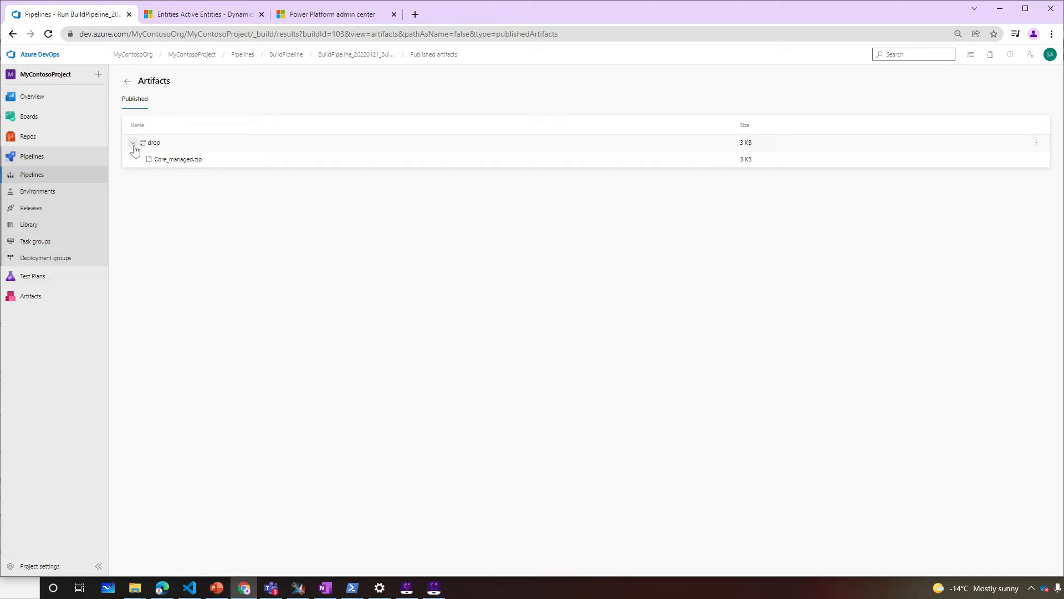
pyautogui.click(62, 140)
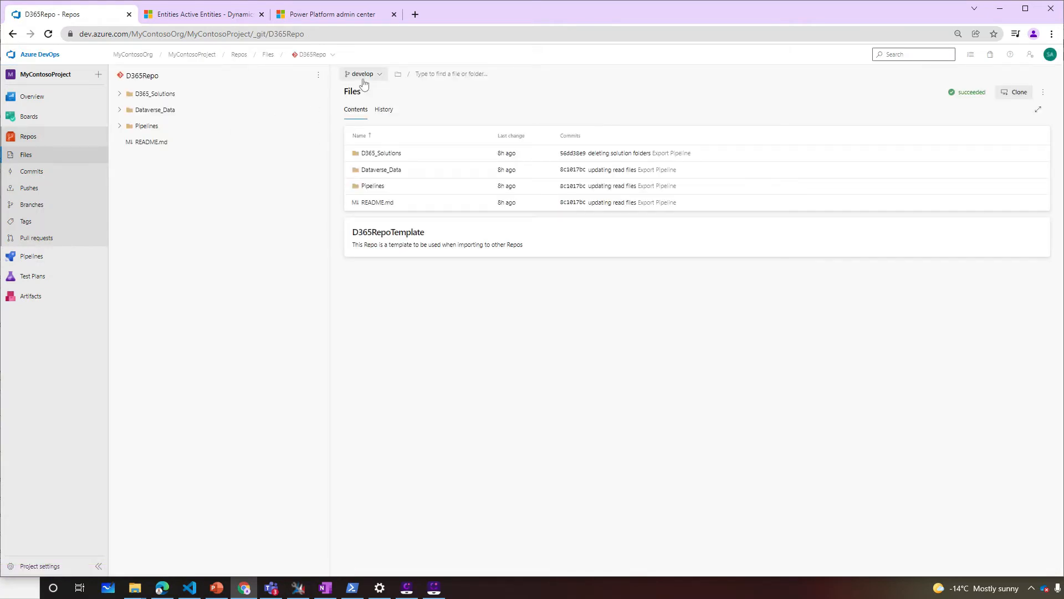
# Expand D365_Solutions and switch the branch to SolutionExport_BuildId103
pyautogui.click(119, 94)
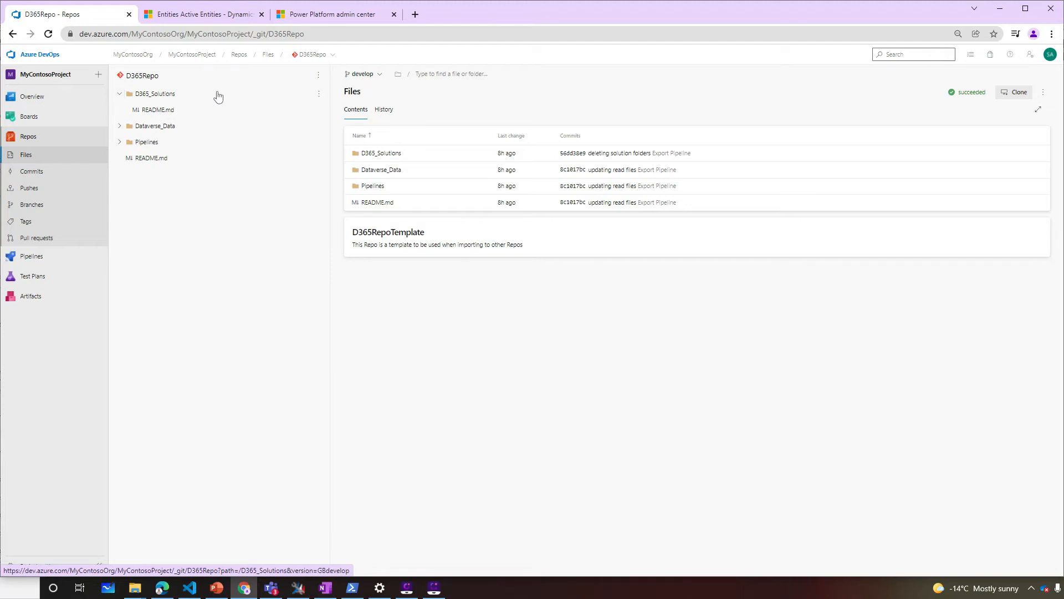
pyautogui.click(381, 76)
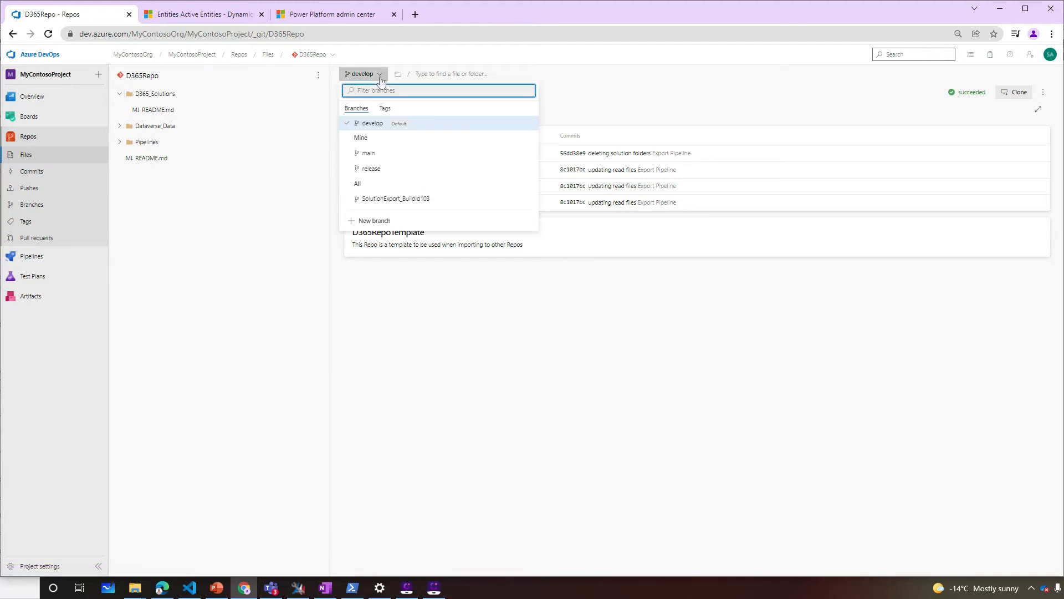
pyautogui.click(395, 198)
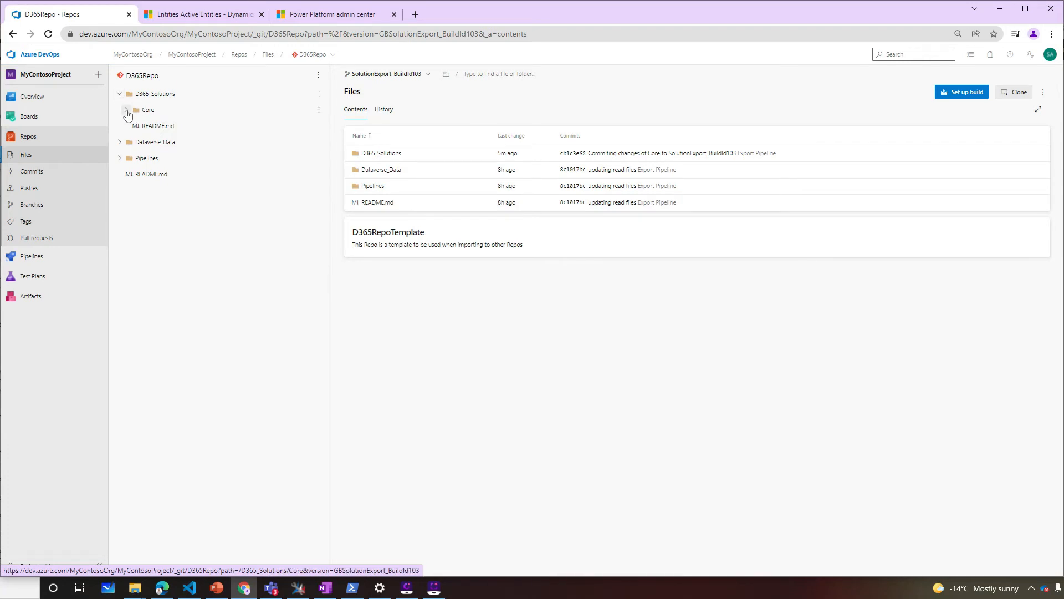
# Open Core's Account Entity.xml and highlight the my_DemoField attribute name
pyautogui.click(126, 109)
pyautogui.click(140, 142)
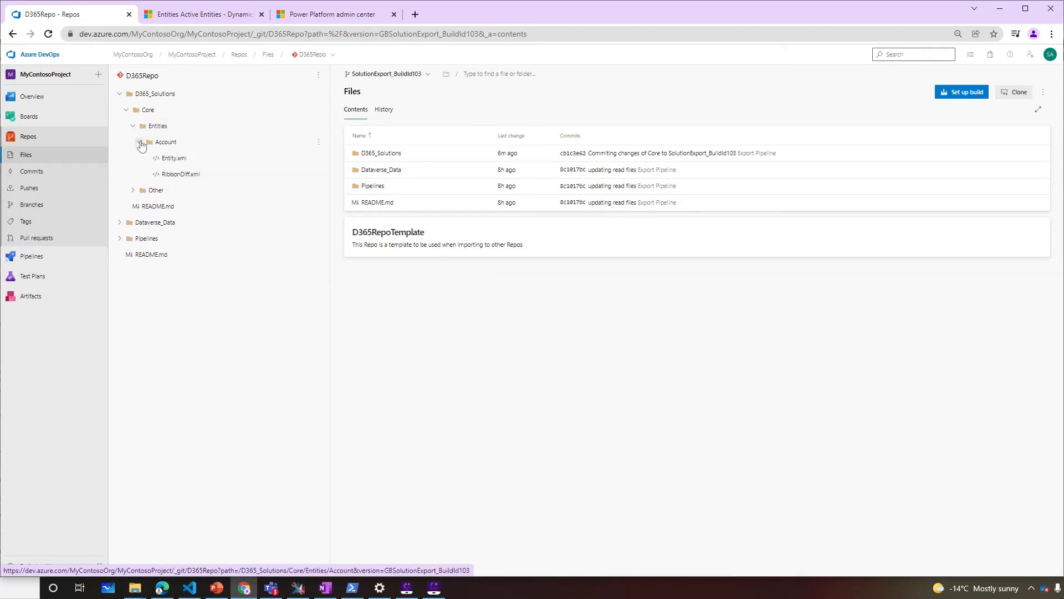
pyautogui.click(165, 159)
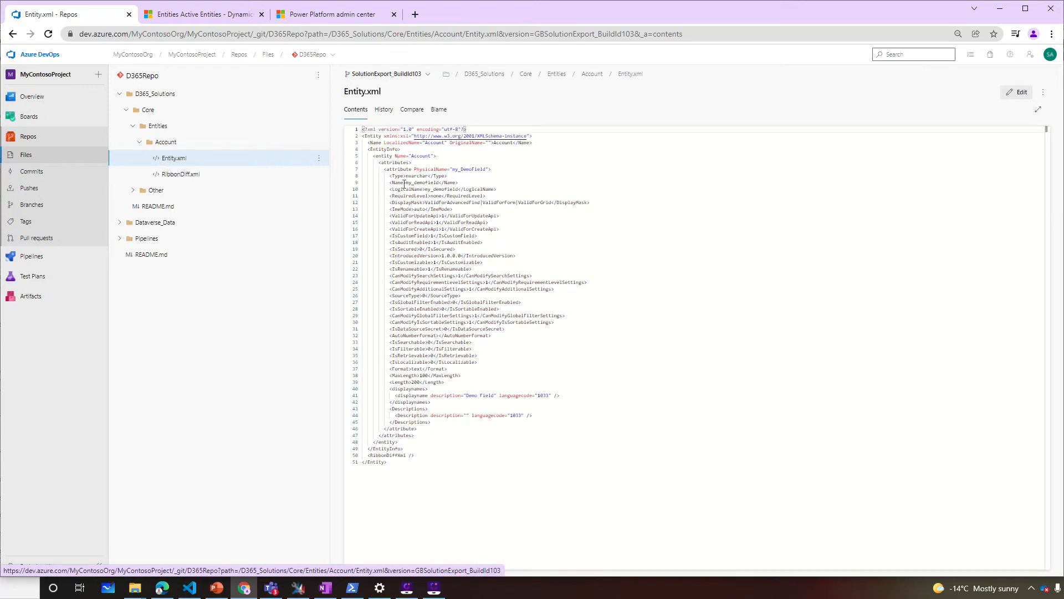
pyautogui.moveTo(389, 182); pyautogui.dragTo(460, 182)
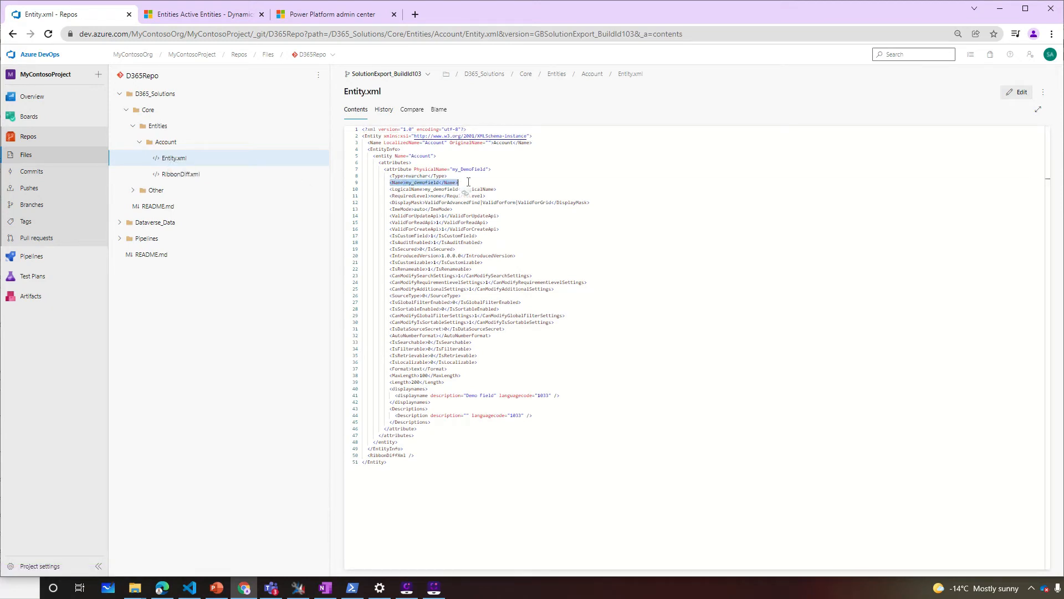
pyautogui.click(32, 237)
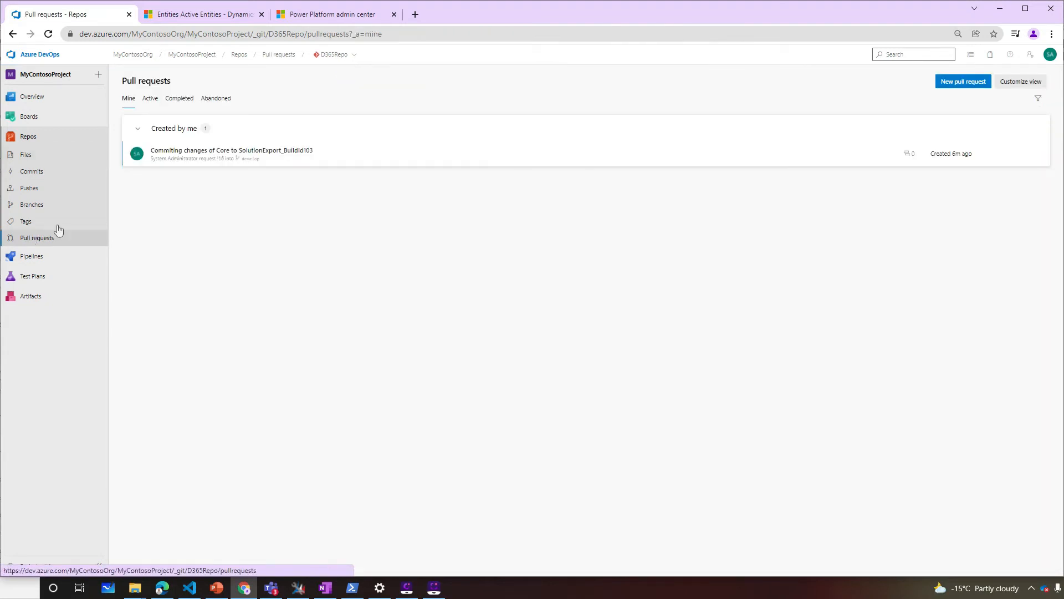
# Complete the Core export pull request into develop and check the Core folder on develop
pyautogui.click(161, 154)
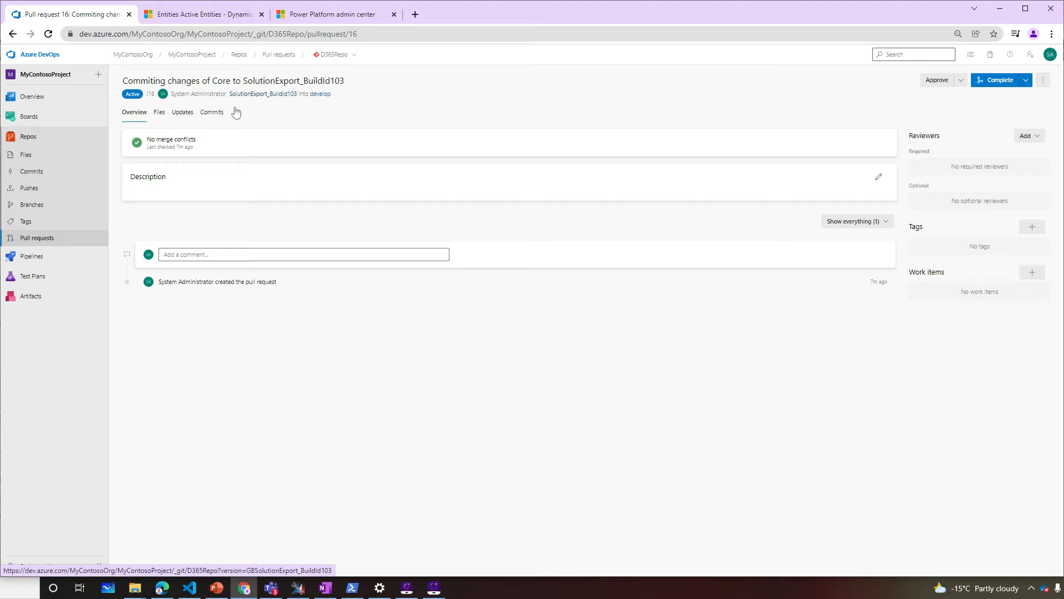
pyautogui.click(159, 114)
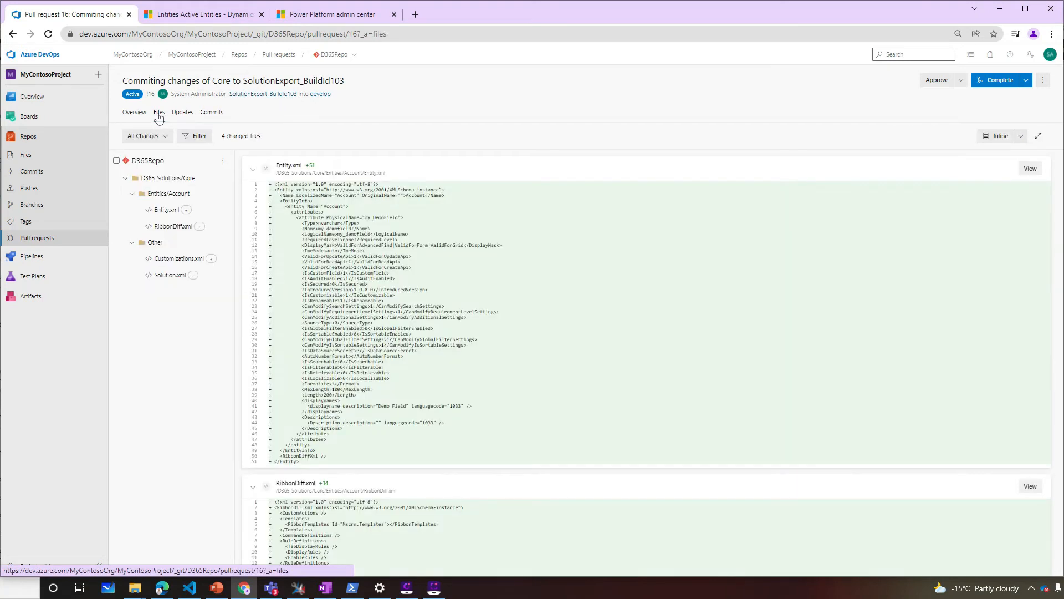
pyautogui.click(995, 80)
pyautogui.click(1020, 556)
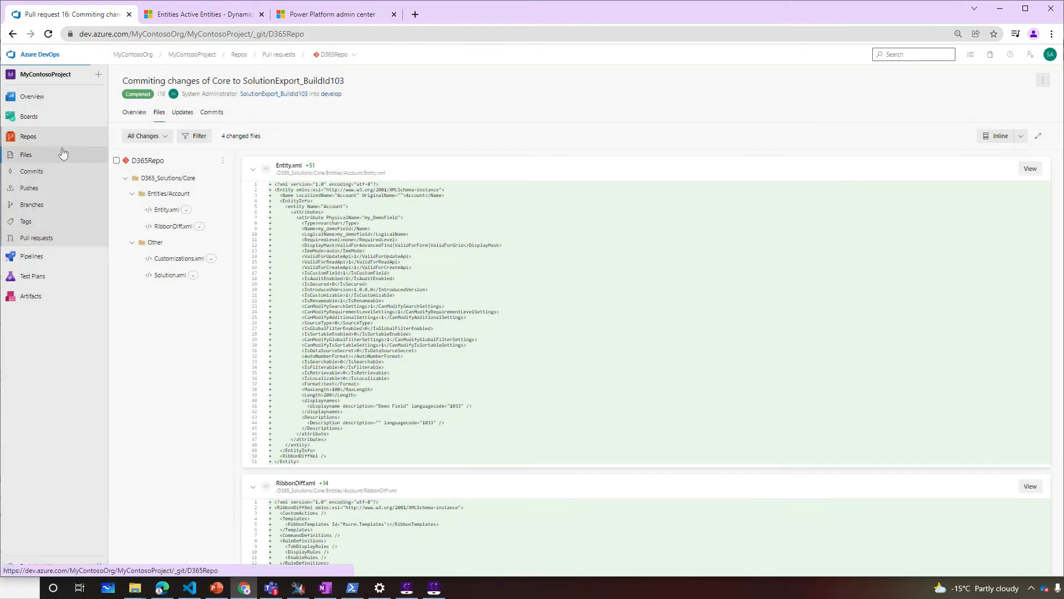
pyautogui.click(61, 154)
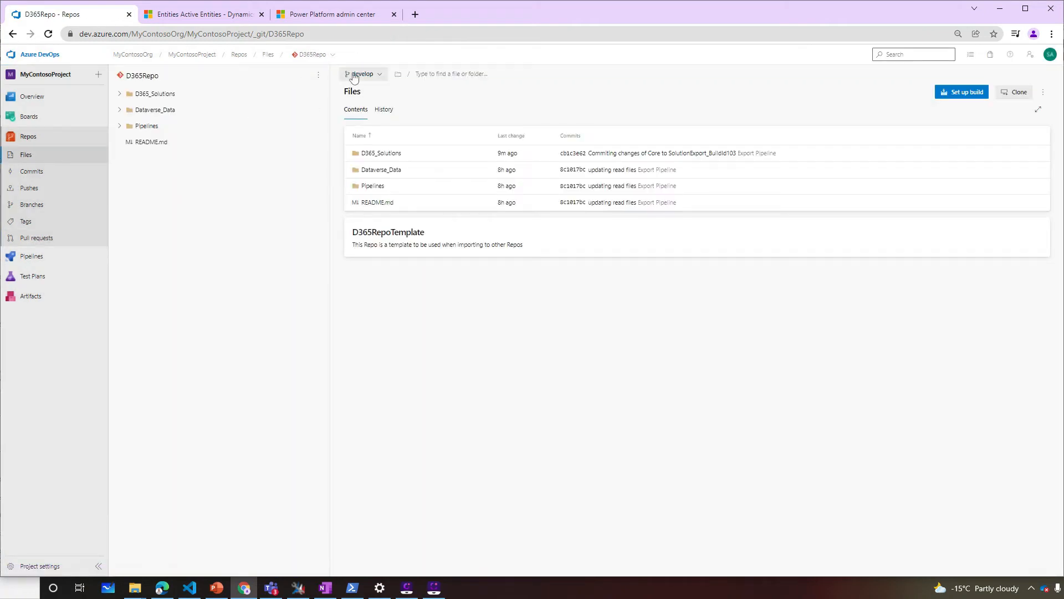
pyautogui.click(121, 94)
pyautogui.click(127, 110)
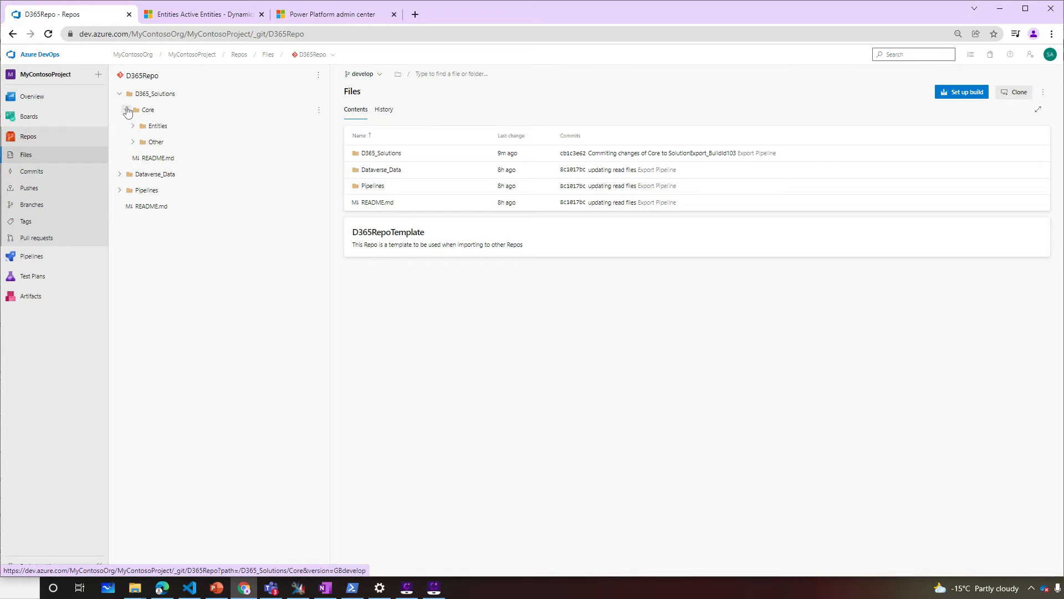
# Create a 'First attempt' pull request from develop into release and complete its merge
pyautogui.click(52, 238)
pyautogui.click(572, 270)
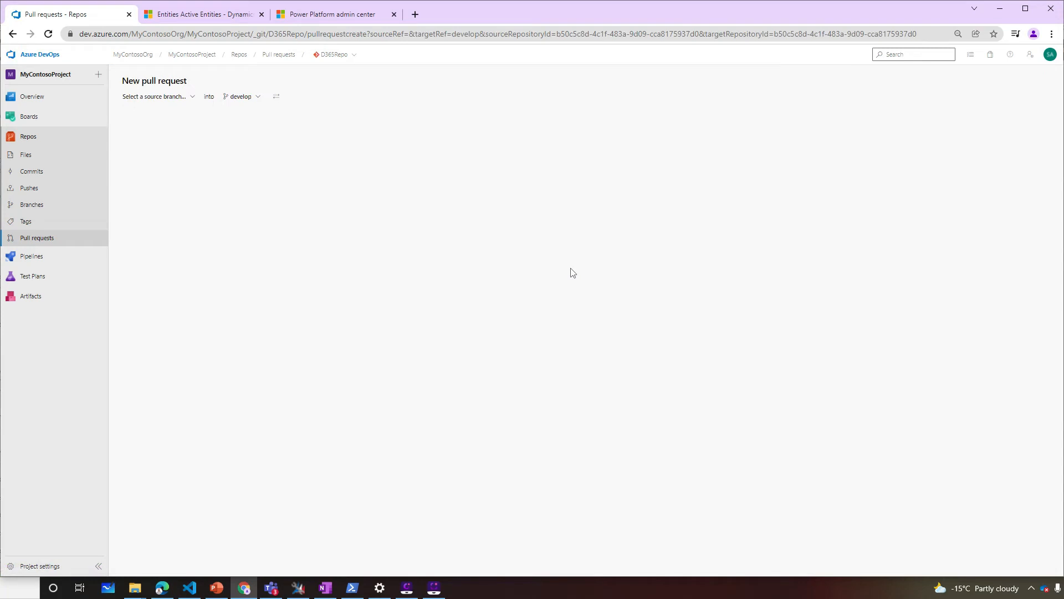
pyautogui.click(191, 97)
pyautogui.click(172, 147)
pyautogui.click(241, 97)
pyautogui.click(220, 177)
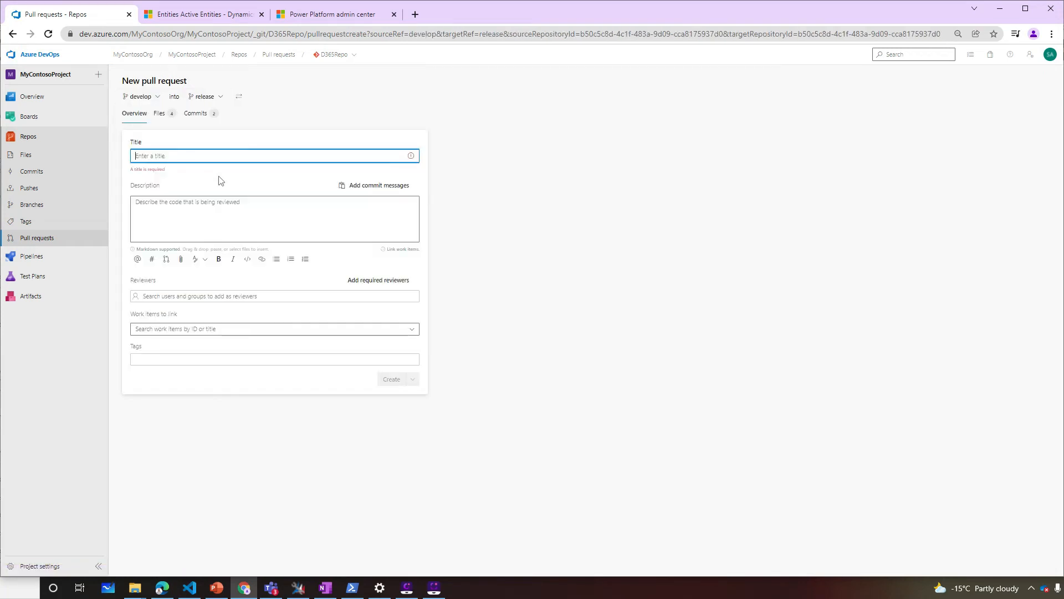
pyautogui.write('First attempt')
pyautogui.click(394, 370)
pyautogui.click(992, 84)
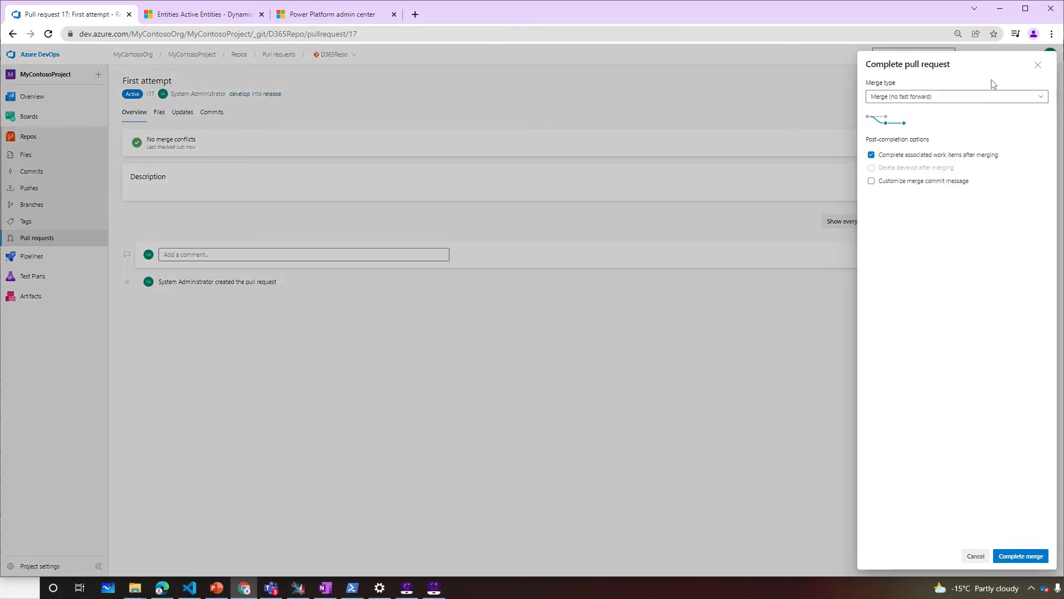
pyautogui.click(1021, 556)
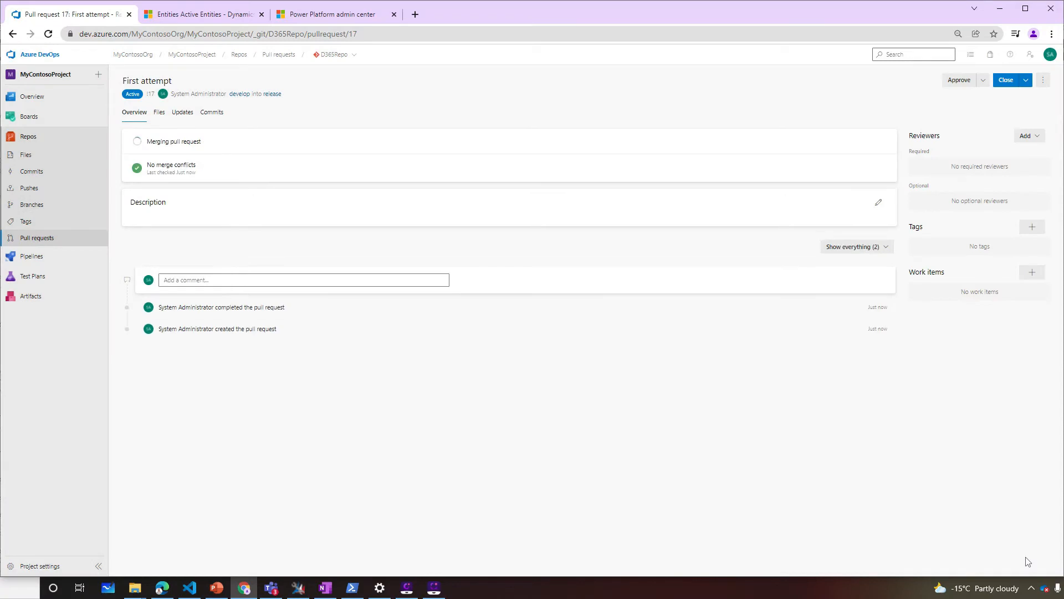
pyautogui.click(283, 95)
# Expand the D365_Solutions folder, then web-search 'power devops build tools' in a new tab
pyautogui.click(120, 95)
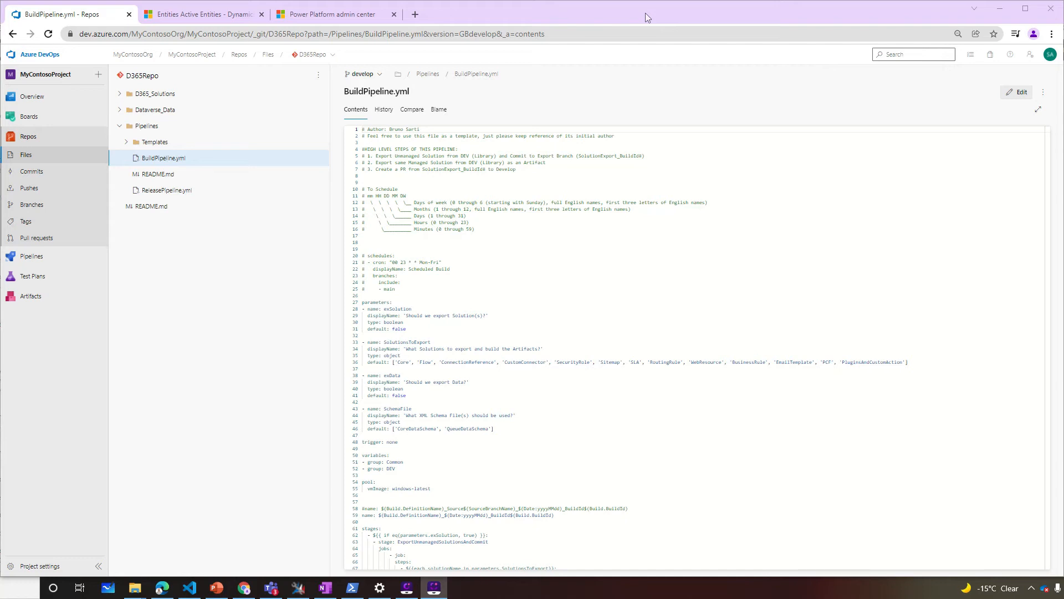
pyautogui.hotkey('ctrl', 't')
pyautogui.write('power devops build tools')
pyautogui.press('Return')
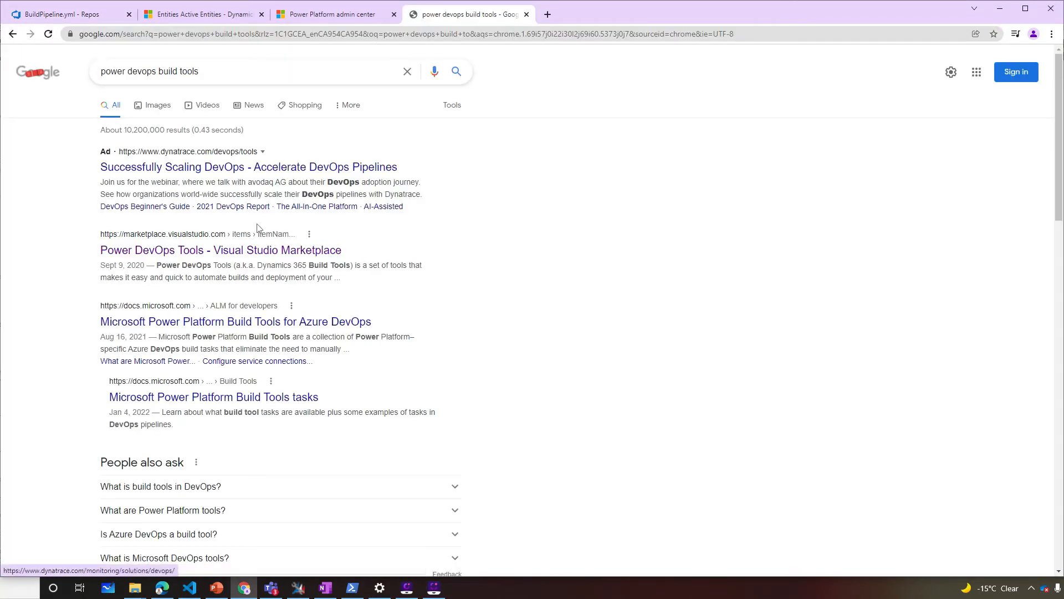
# Open the Power DevOps Tools page on the Visual Studio Marketplace from the search results
pyautogui.click(258, 250)
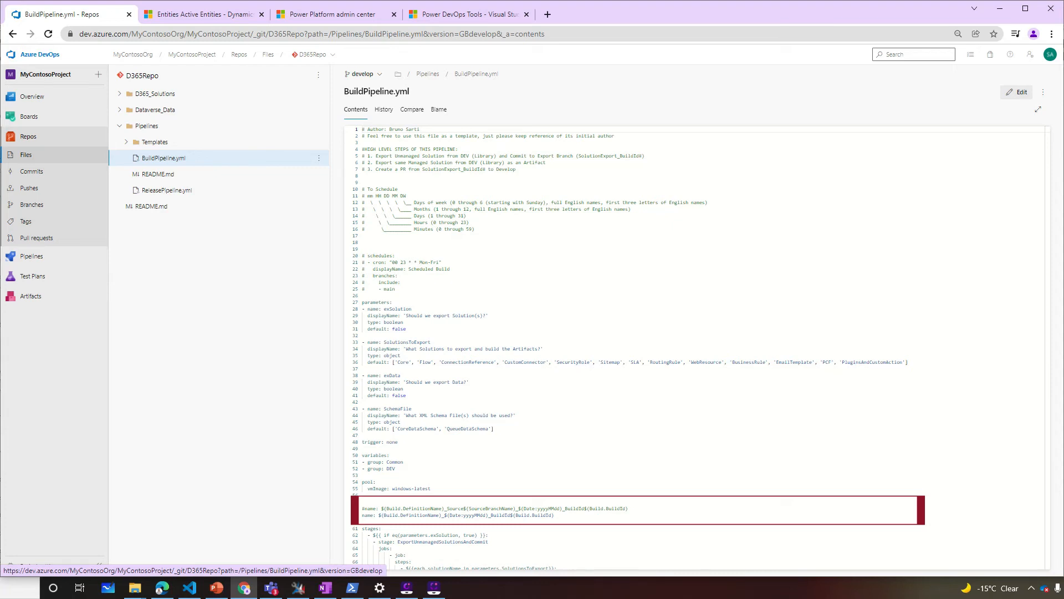
# Scroll through BuildPipeline.yml's stages, then open ExportSolution_Template.yml from the Templates folder
pyautogui.scroll(-5, 696, 348)
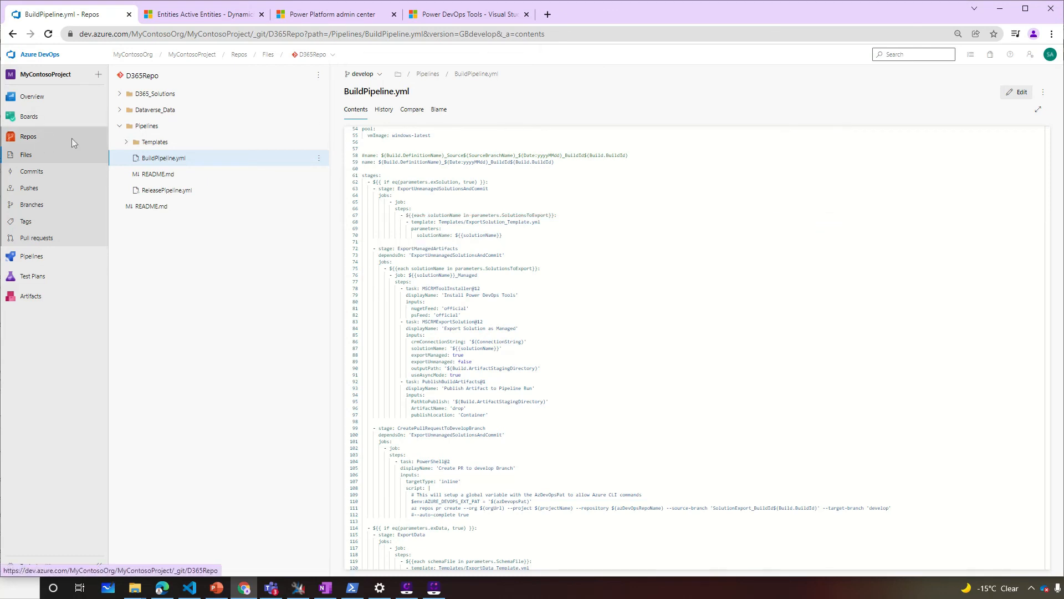
pyautogui.click(127, 141)
pyautogui.click(184, 191)
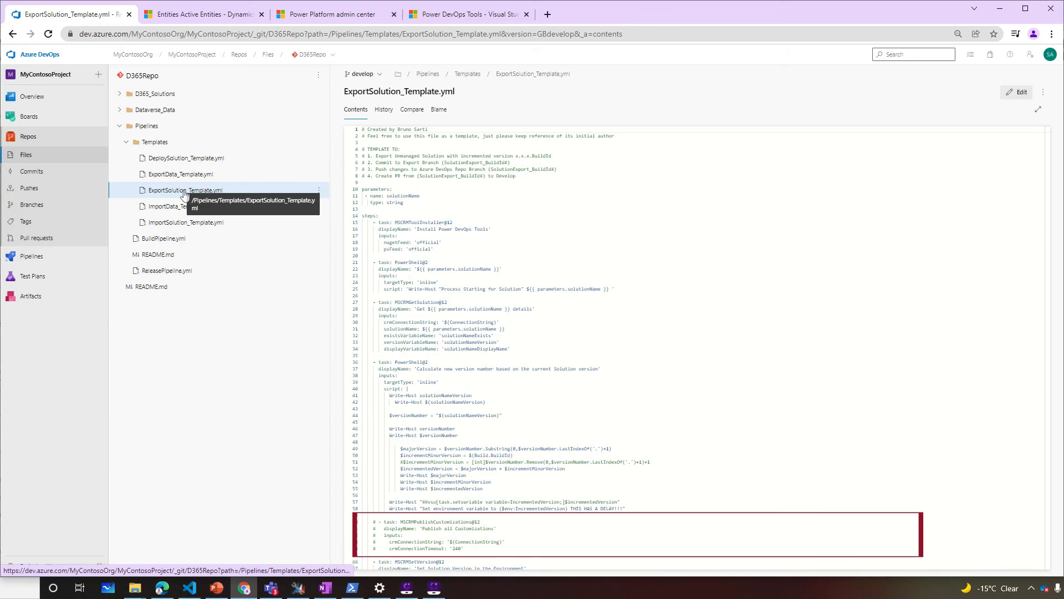
# Scan ExportSolution_Template.yml, then view BuildPipeline.yml's unmanaged, managed and pull-request stages
pyautogui.scroll(-7, 615, 294)
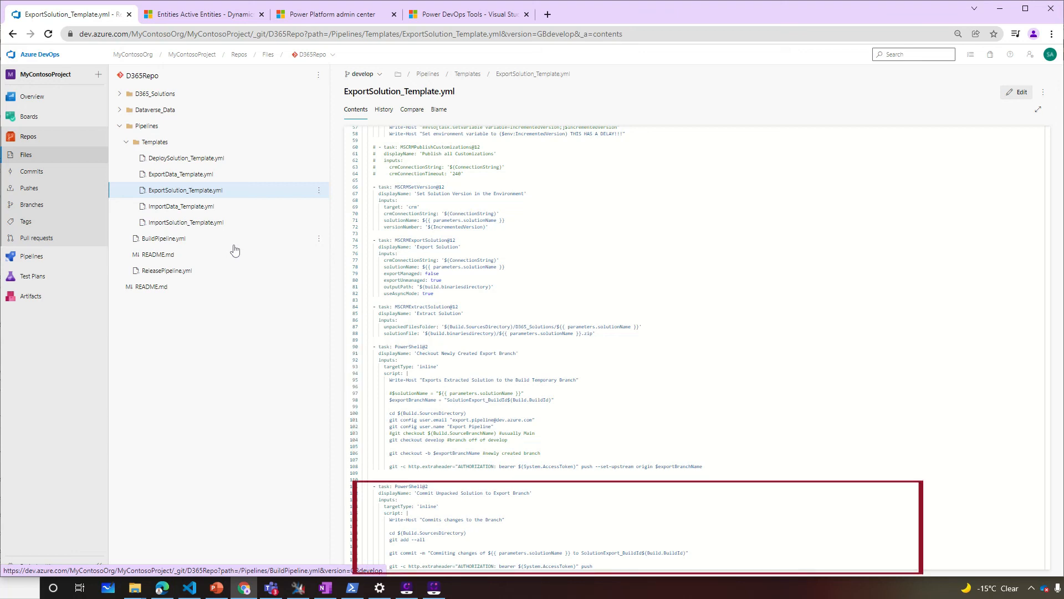
pyautogui.click(233, 244)
pyautogui.scroll(-5, 528, 329)
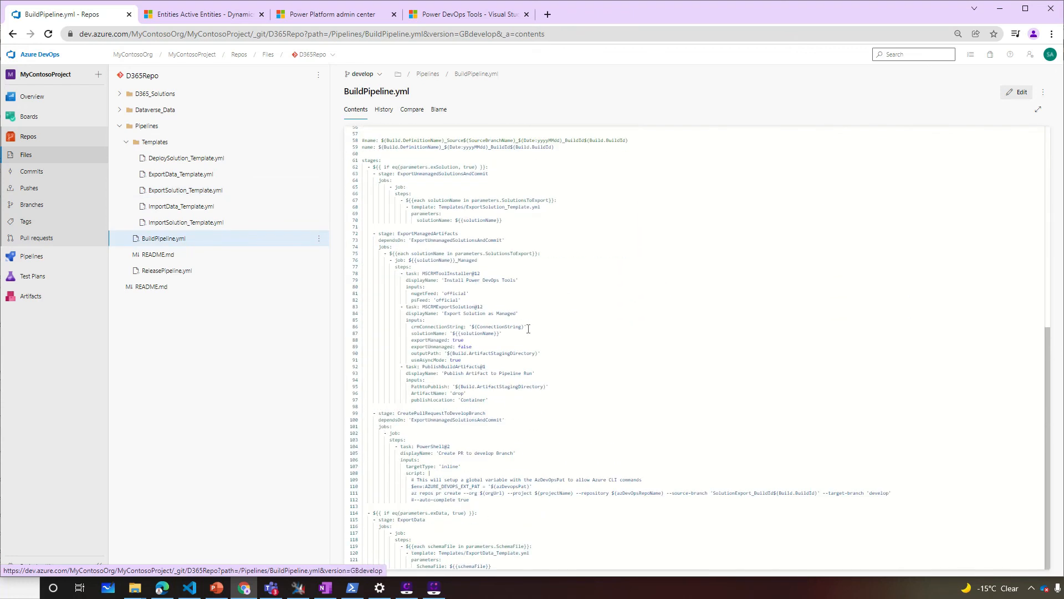